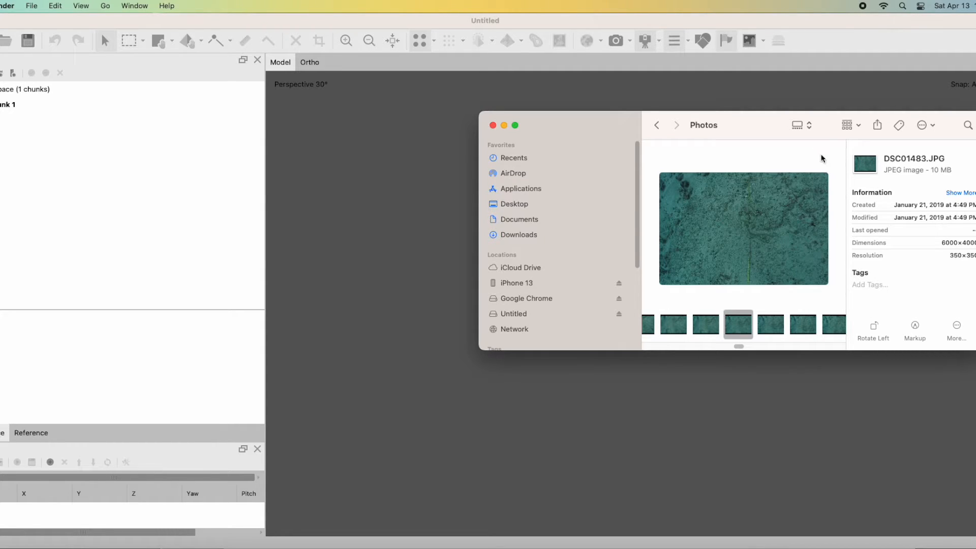
Show the Photos folder as a list, look through its JPG files, and close the Finder window.
left_click(807, 132)
left_click(797, 105)
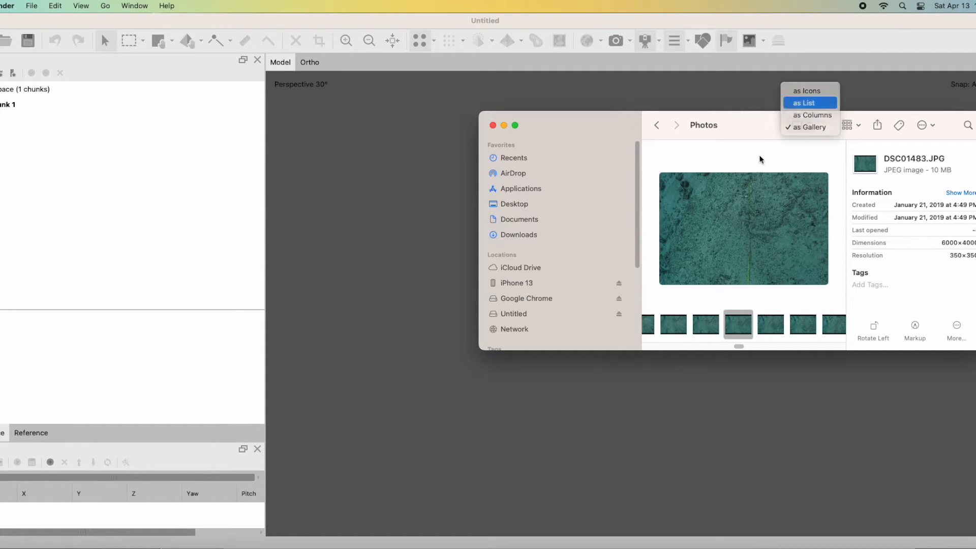
scroll(726, 230, "down", 15)
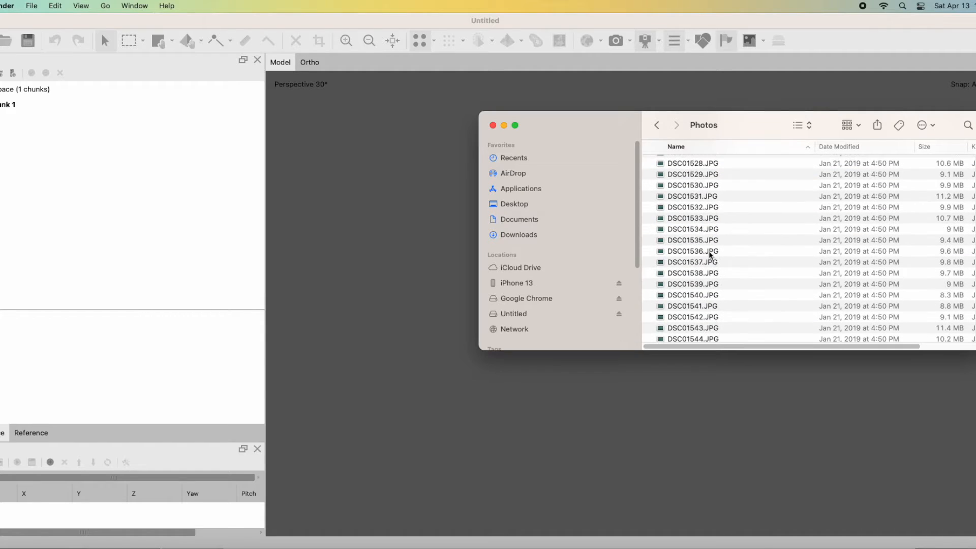
scroll(711, 270, "down", 10)
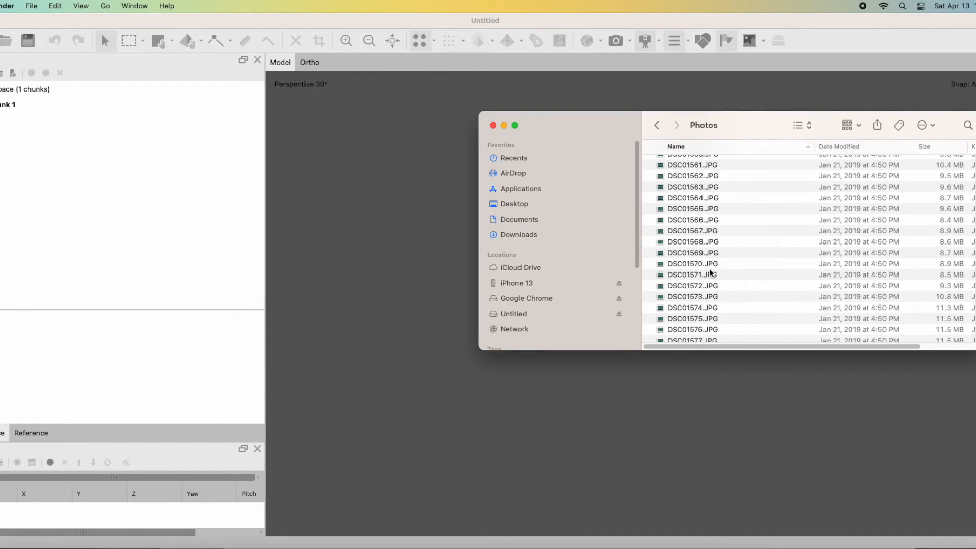
left_click(493, 125)
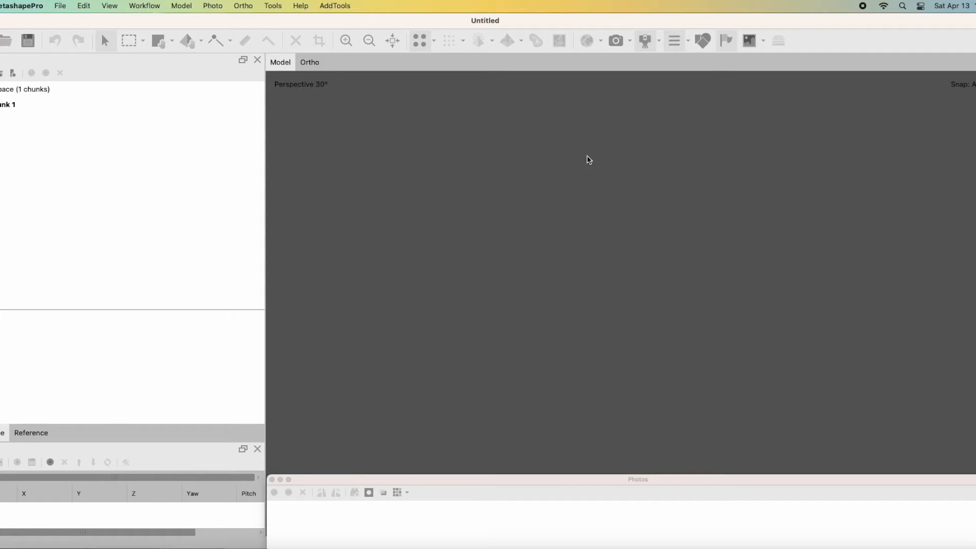
Start adding a photo folder and browse to Documents > Photogrammetry > Anglers > Outplanting Zones > Outplanting Zone West.
left_click(144, 6)
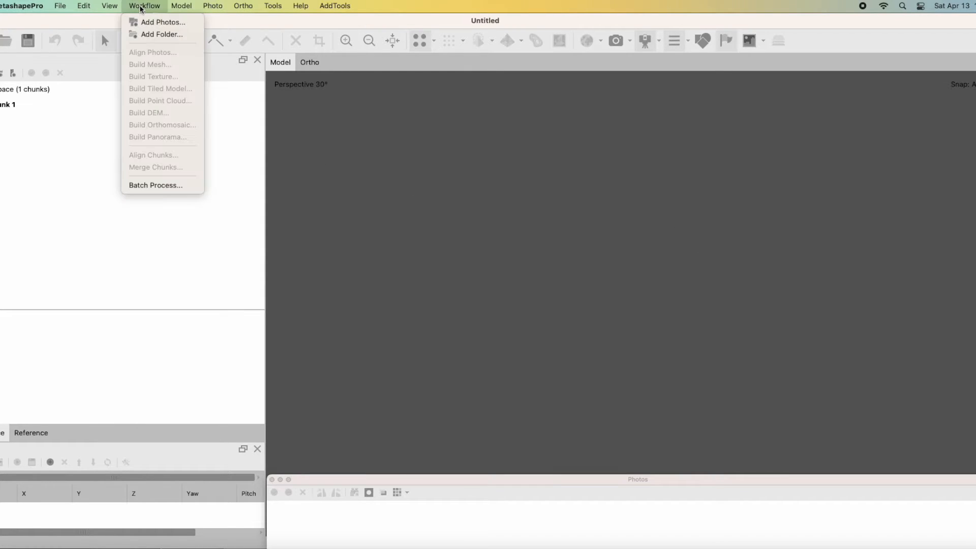
left_click(145, 34)
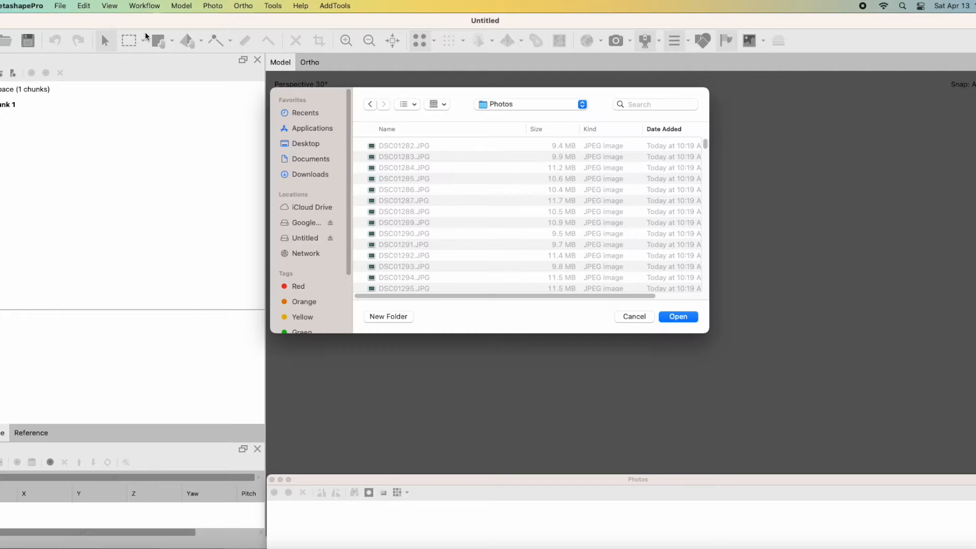
left_click(542, 106)
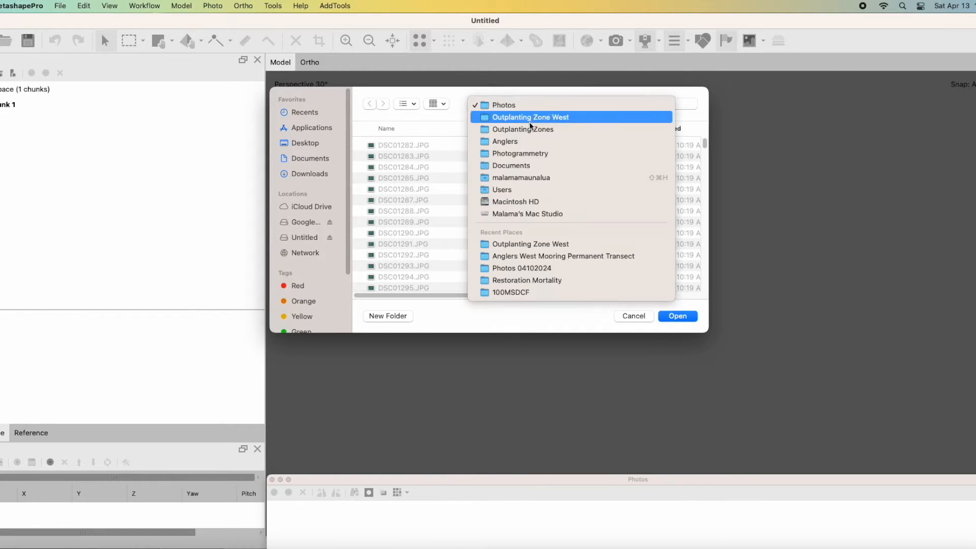
left_click(303, 160)
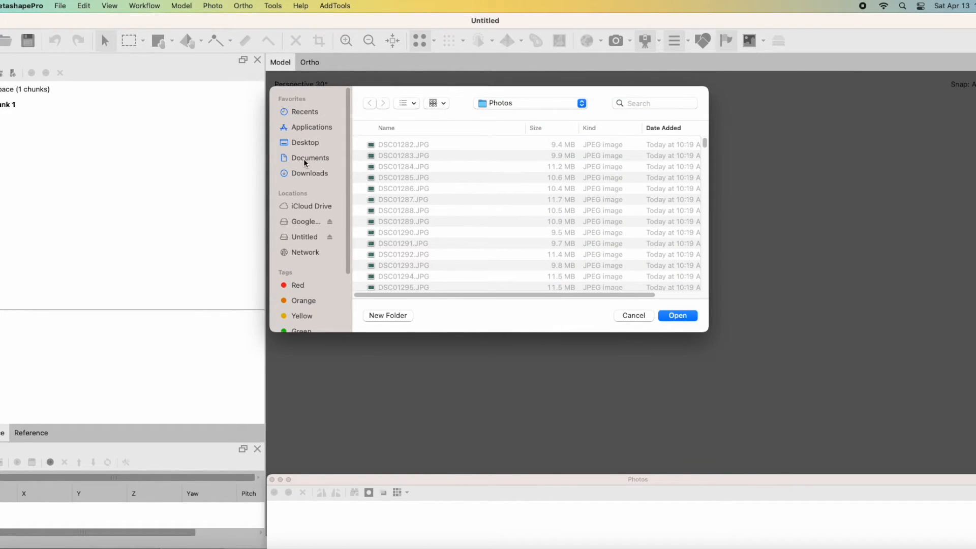
left_click(305, 160)
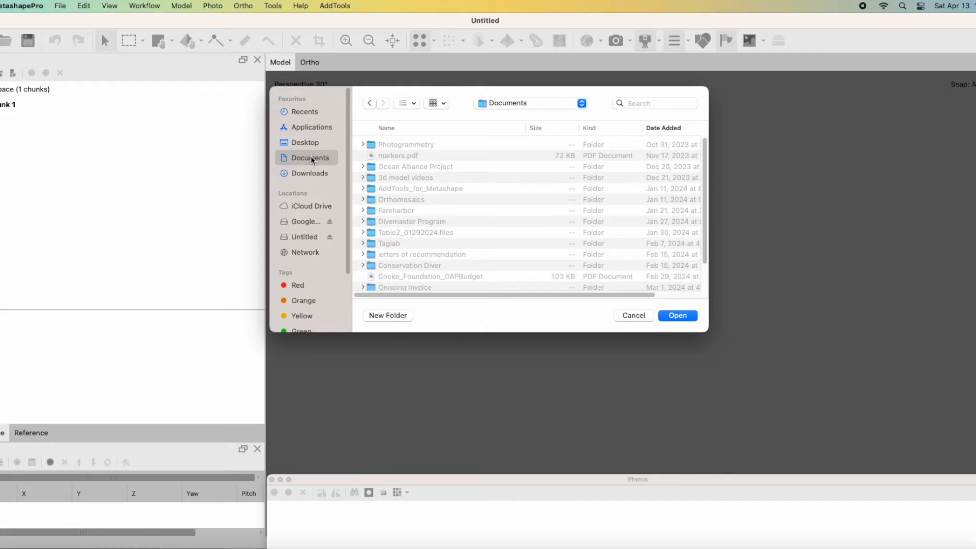
double_click(389, 146)
scroll(415, 269, "down", 3)
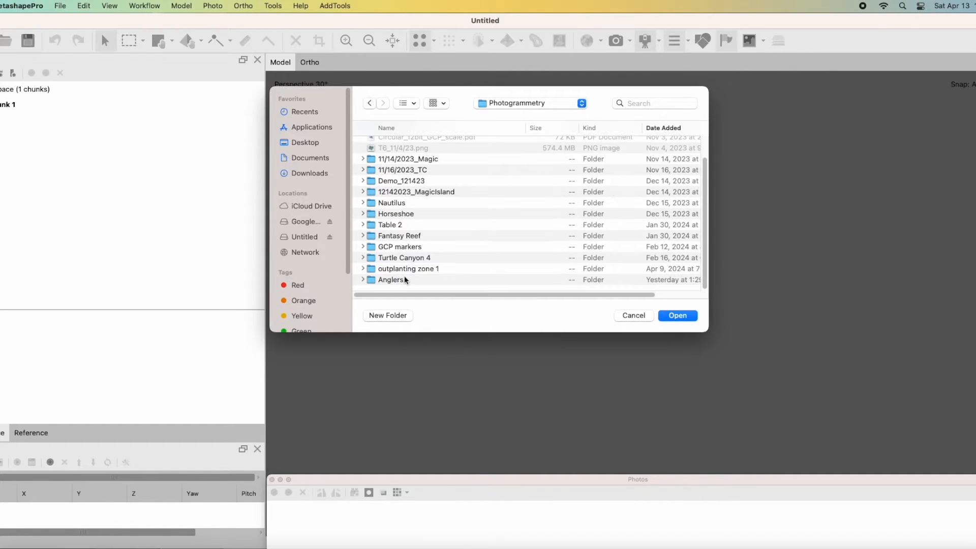
double_click(391, 280)
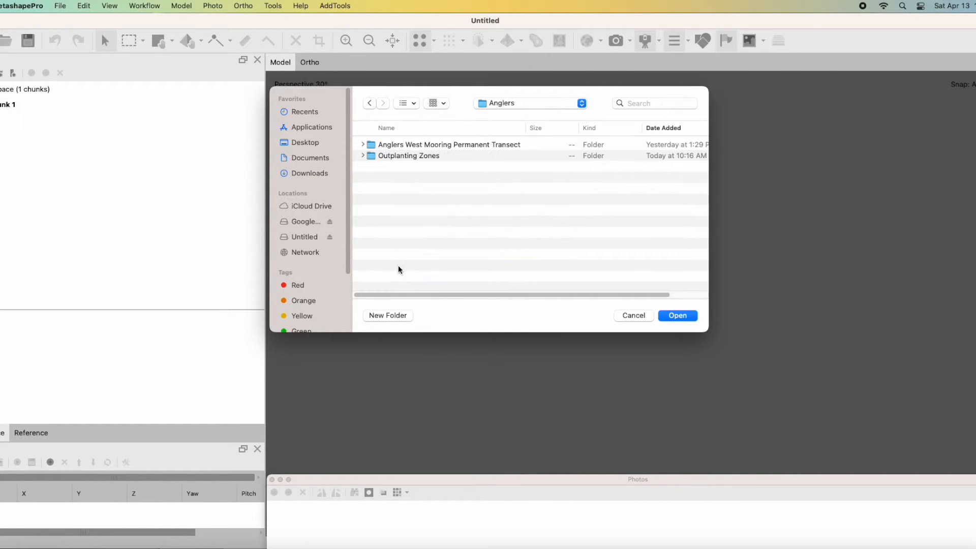
double_click(411, 155)
double_click(409, 147)
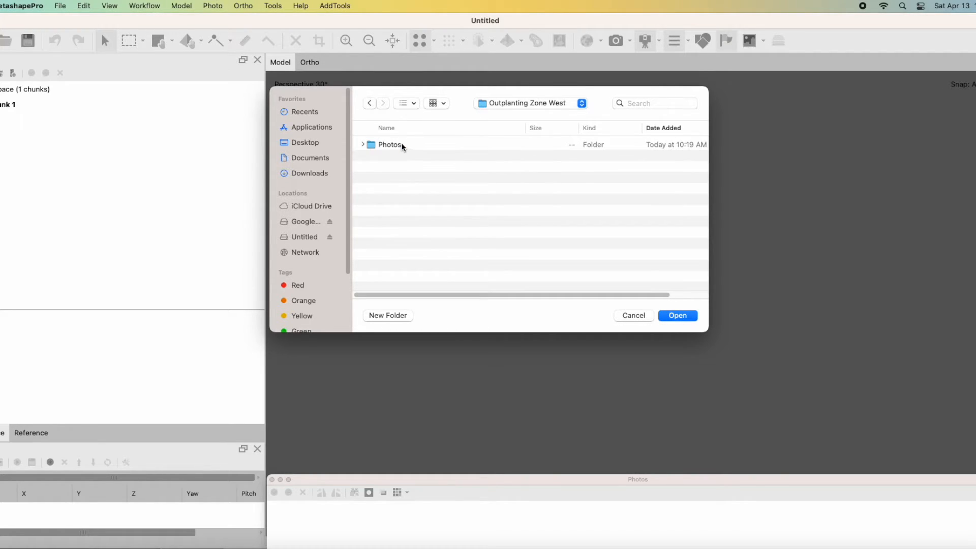
Add all images from the Photos folder to one chunk using the Single cameras layout.
left_click(395, 146)
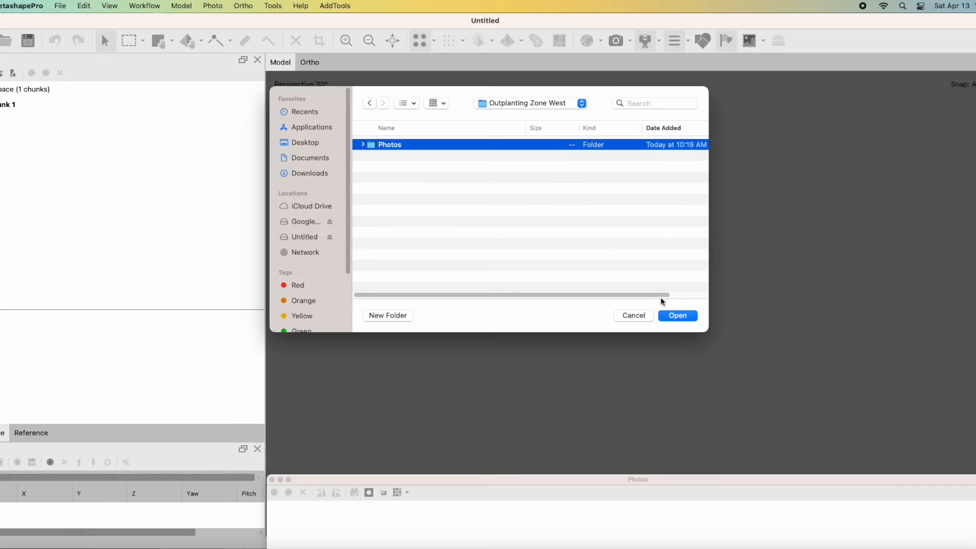
left_click(676, 315)
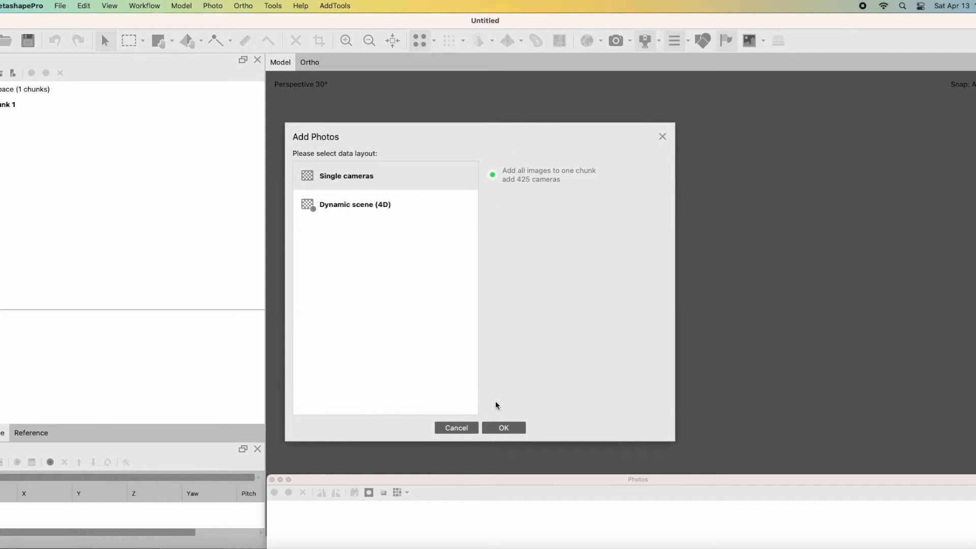
left_click(503, 427)
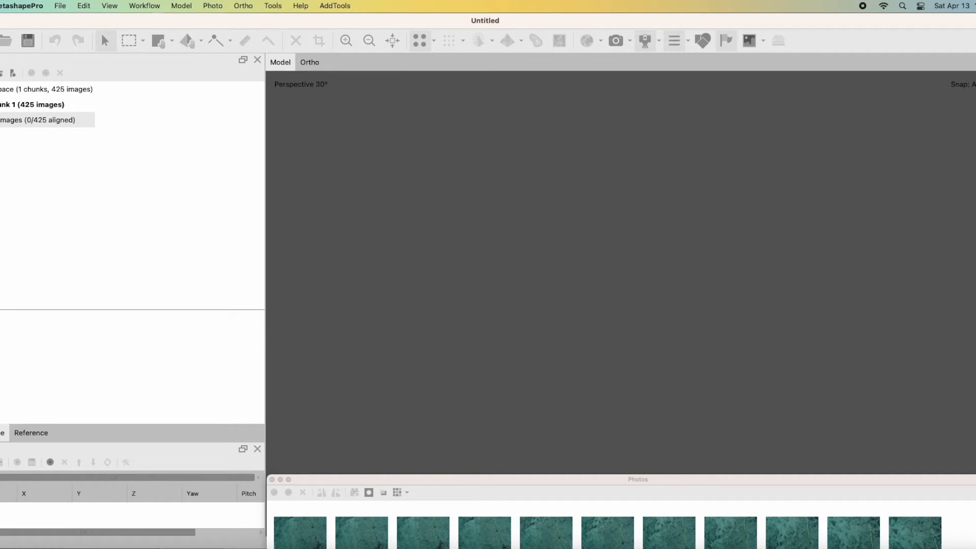
Look through the imported image list, view the first five photos DSC01282 to DSC01286, and close the photo view.
double_click(38, 120)
scroll(34, 179, "down", 10)
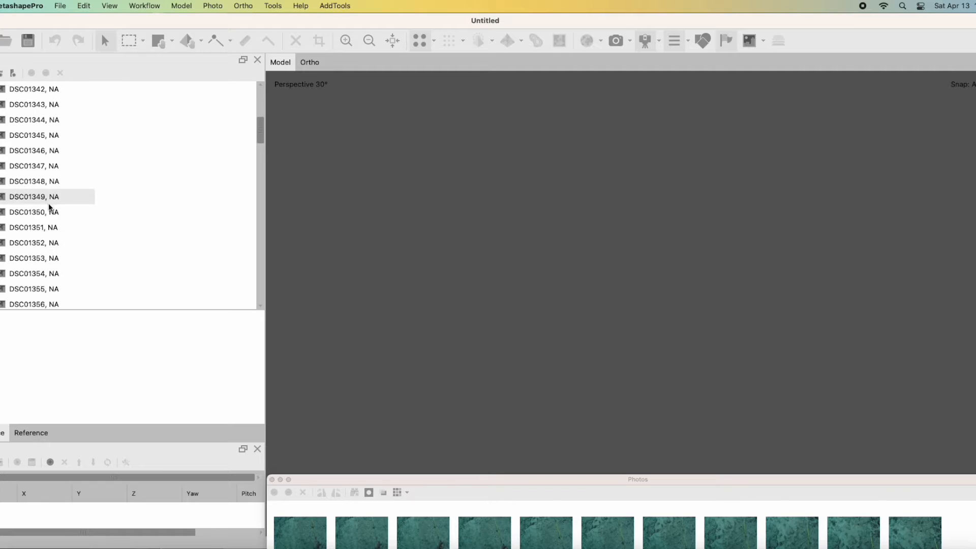
double_click(310, 532)
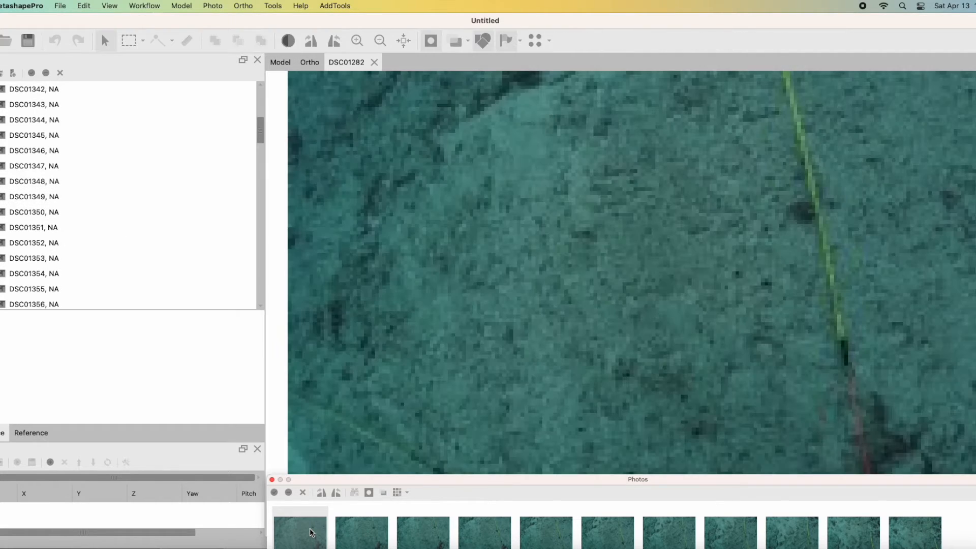
double_click(367, 534)
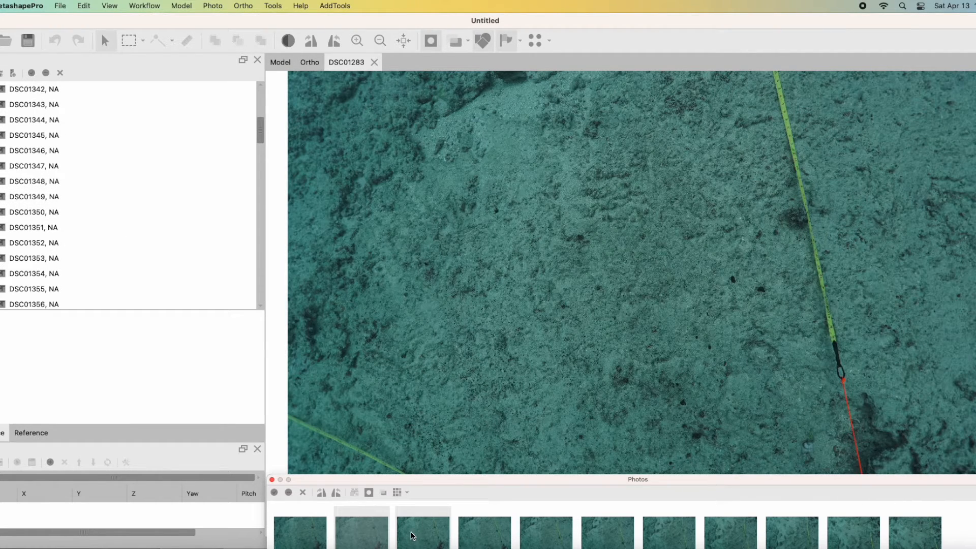
double_click(412, 535)
double_click(498, 533)
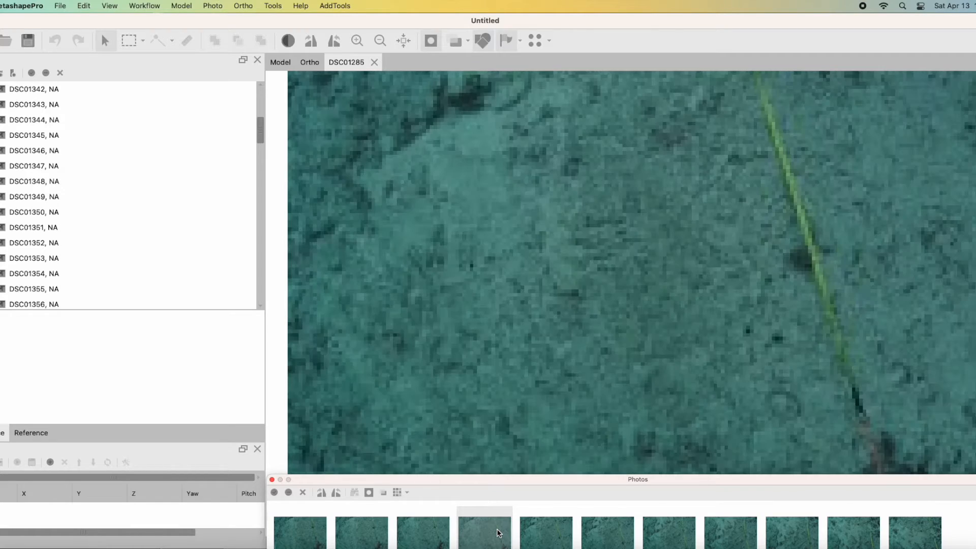
double_click(529, 532)
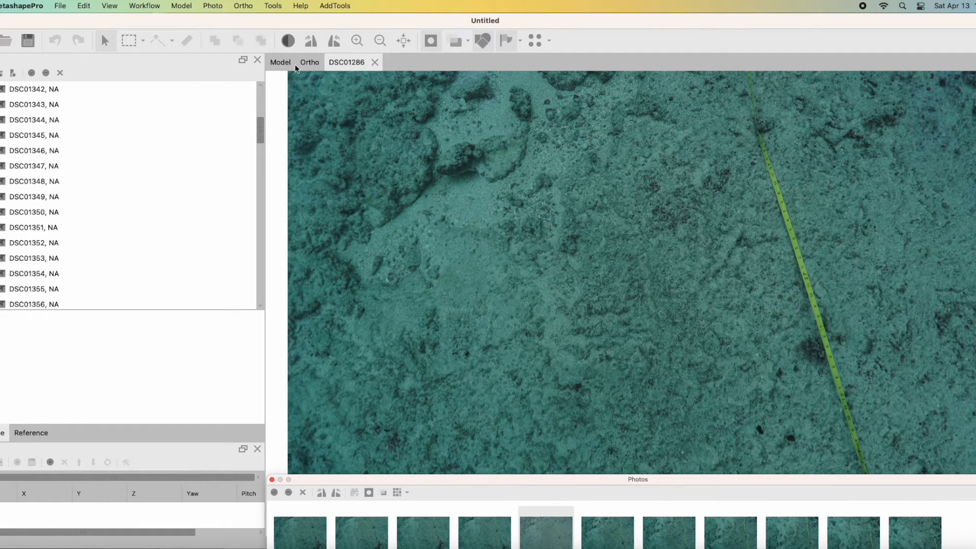
left_click(375, 62)
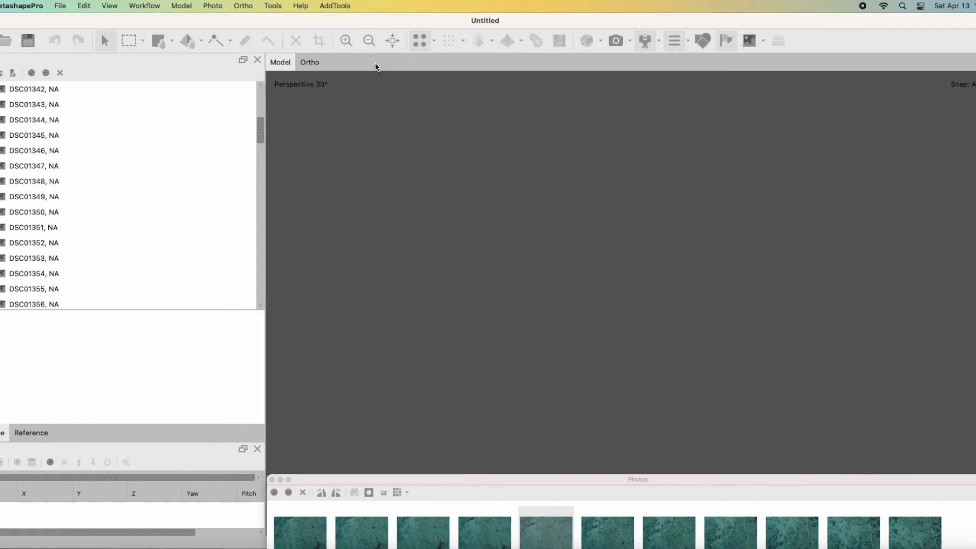
Align the photos with Medium accuracy and the Estimated reference preselection mode, checking the advanced options and processing details.
left_click(144, 6)
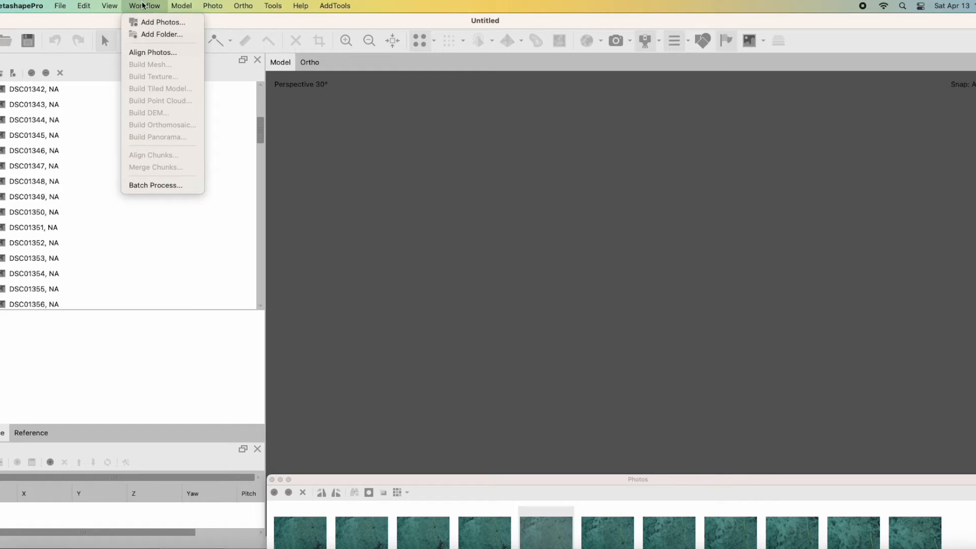
left_click(150, 53)
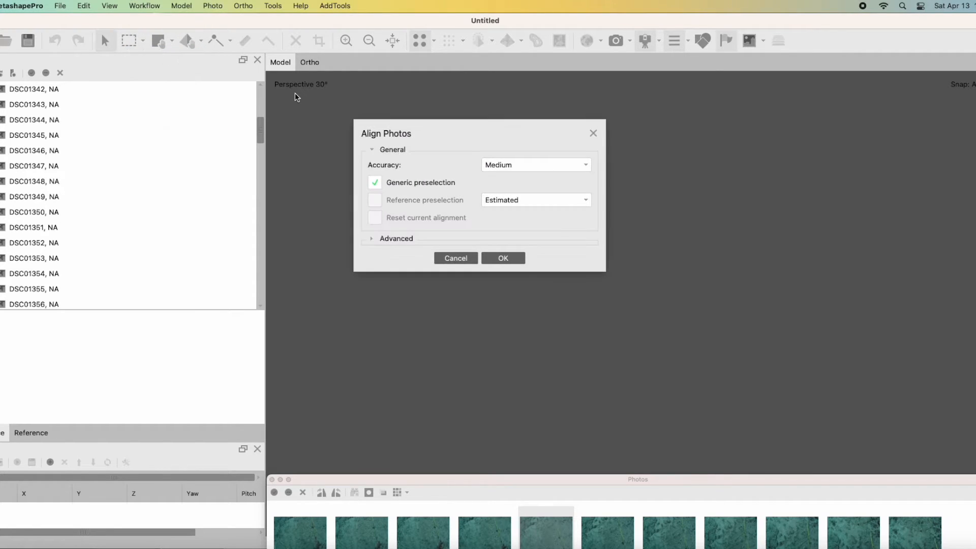
left_click(514, 165)
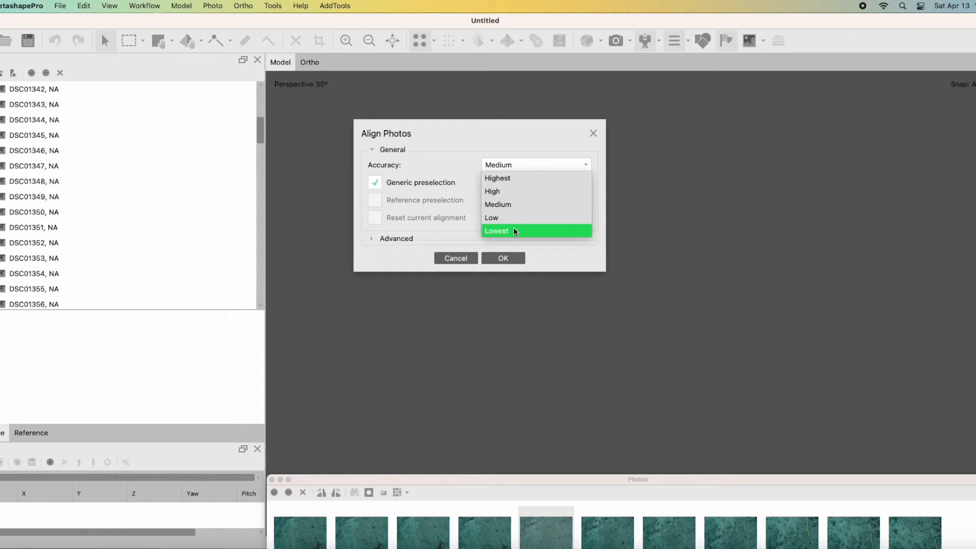
left_click(487, 206)
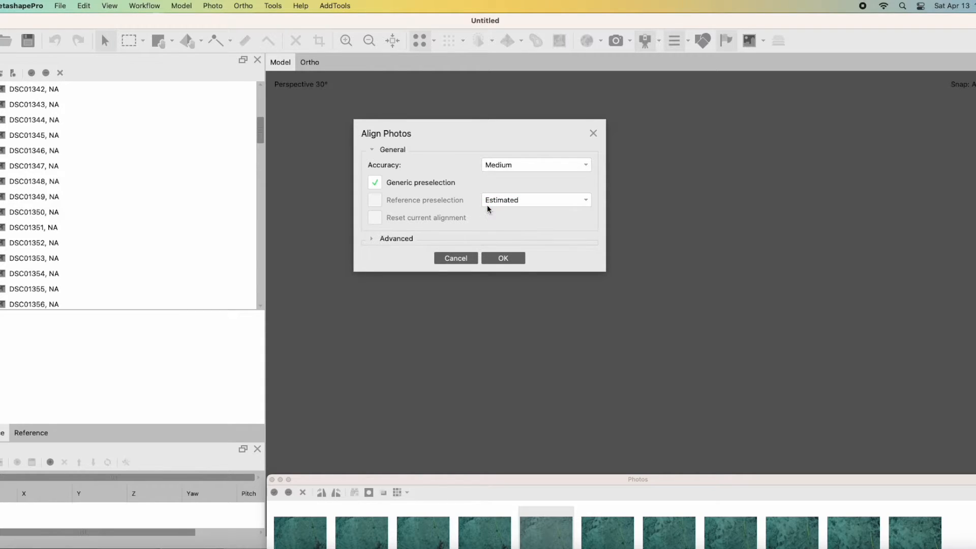
left_click(500, 203)
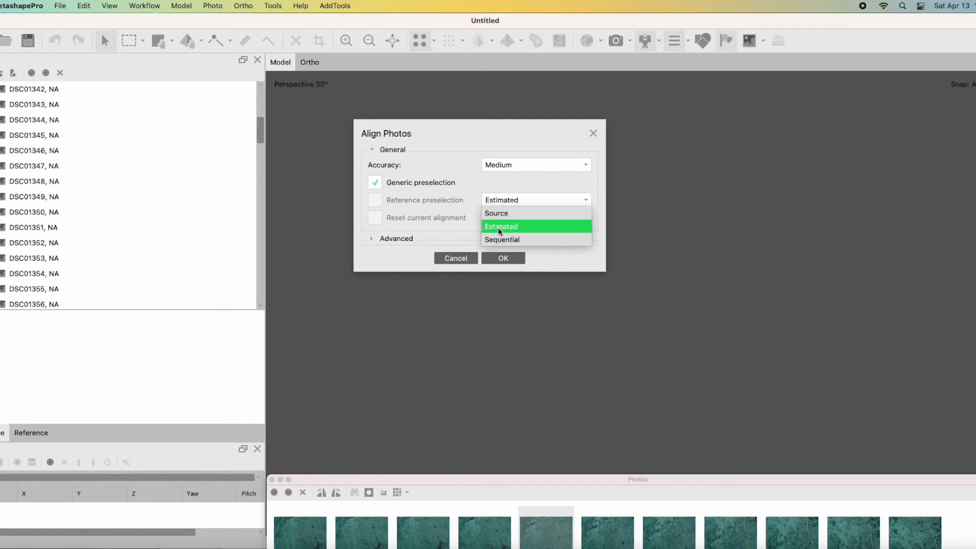
left_click(501, 228)
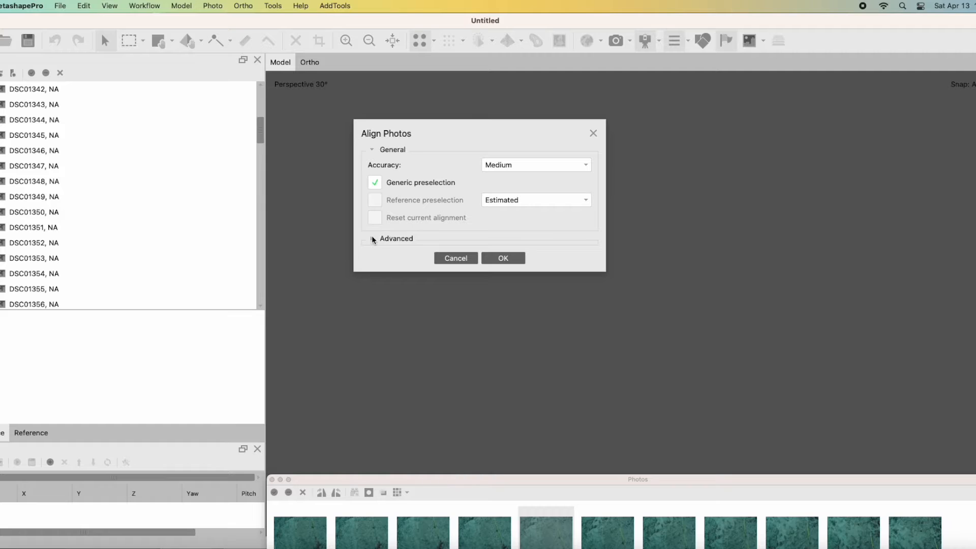
left_click(372, 239)
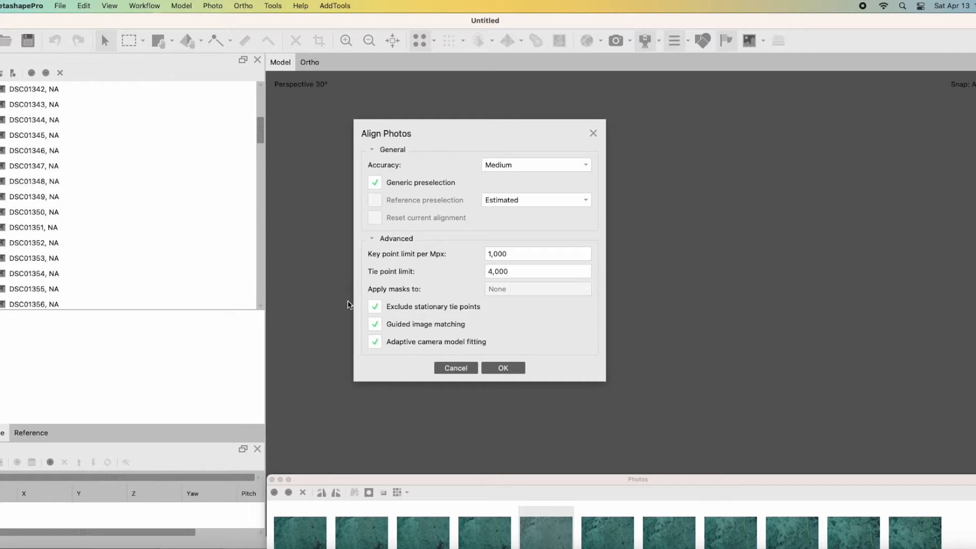
left_click(503, 369)
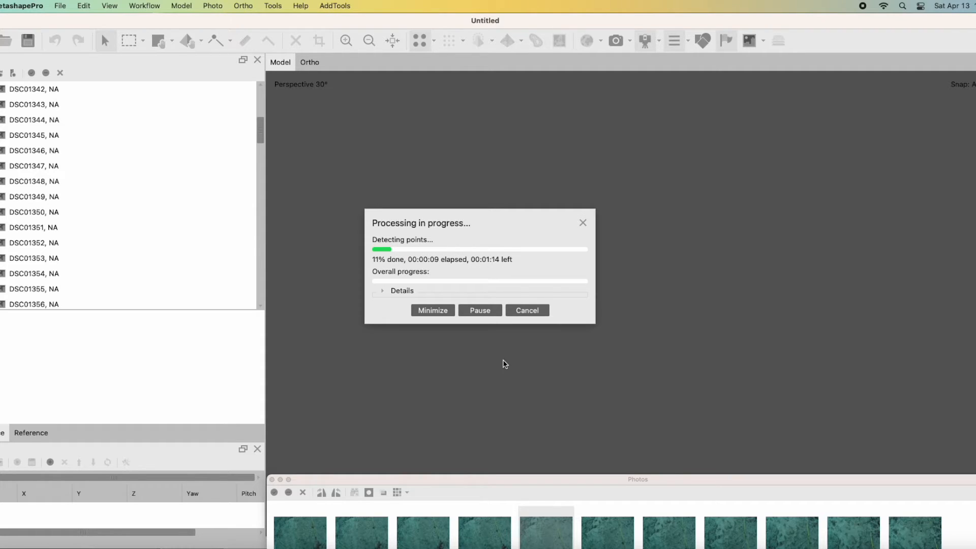
left_click(382, 291)
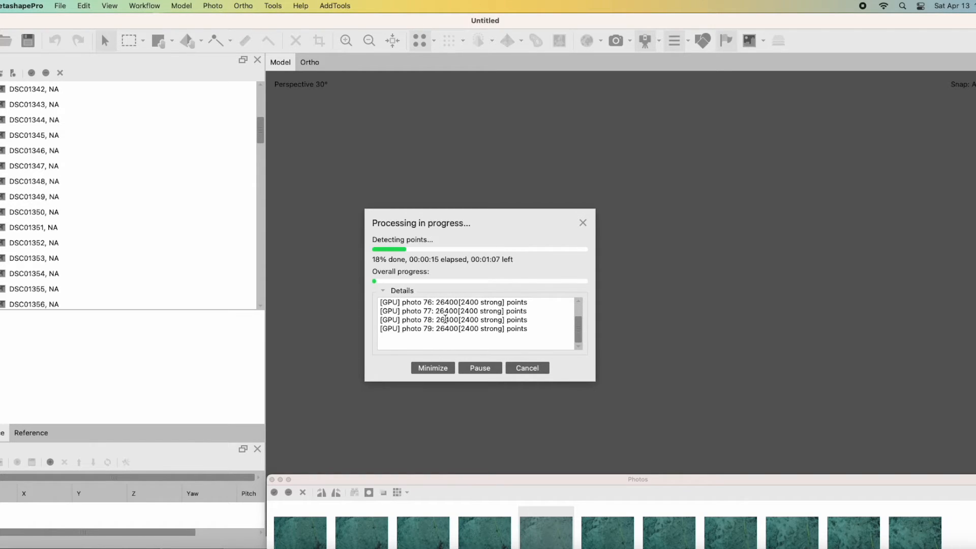
left_click(385, 288)
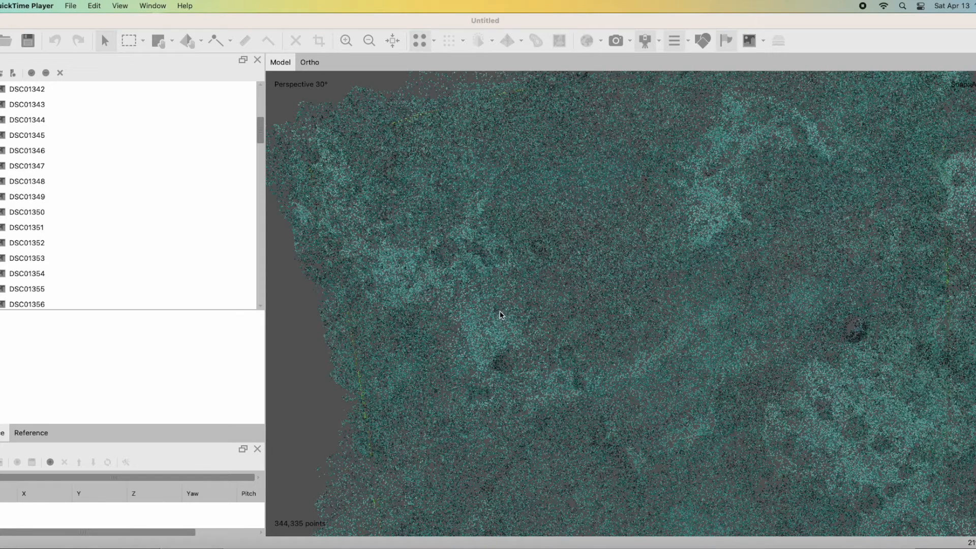
Examine the aligned tie point cloud of the reef from several angles, both as a whole and up close.
scroll(500, 307, "down", 5)
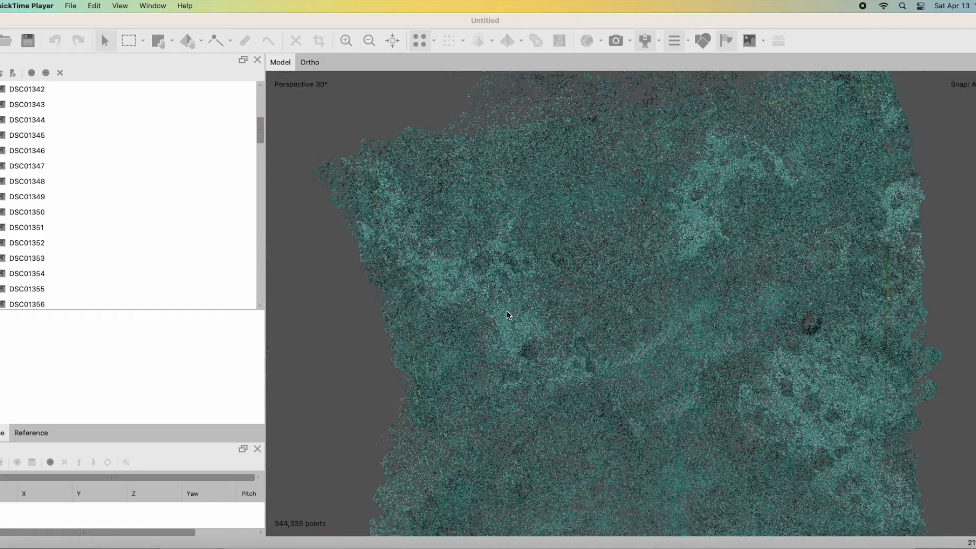
scroll(590, 323, "down", 2)
left_click_drag(636, 340, 634, 304)
left_click_drag(672, 372, 551, 342)
double_click(529, 308)
scroll(671, 319, "up", 6)
scroll(670, 320, "up", 3)
scroll(666, 320, "down", 8)
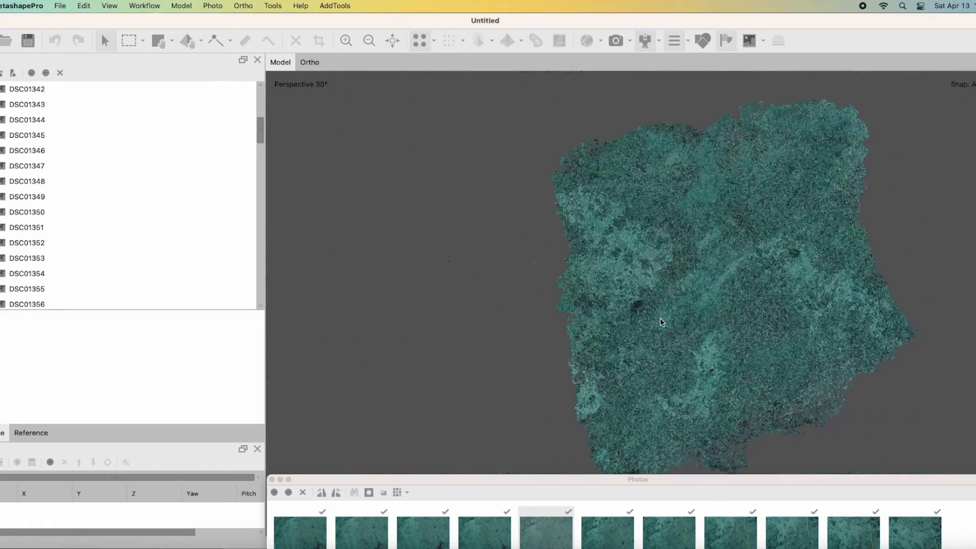
scroll(660, 320, "up", 6)
scroll(658, 321, "up", 5)
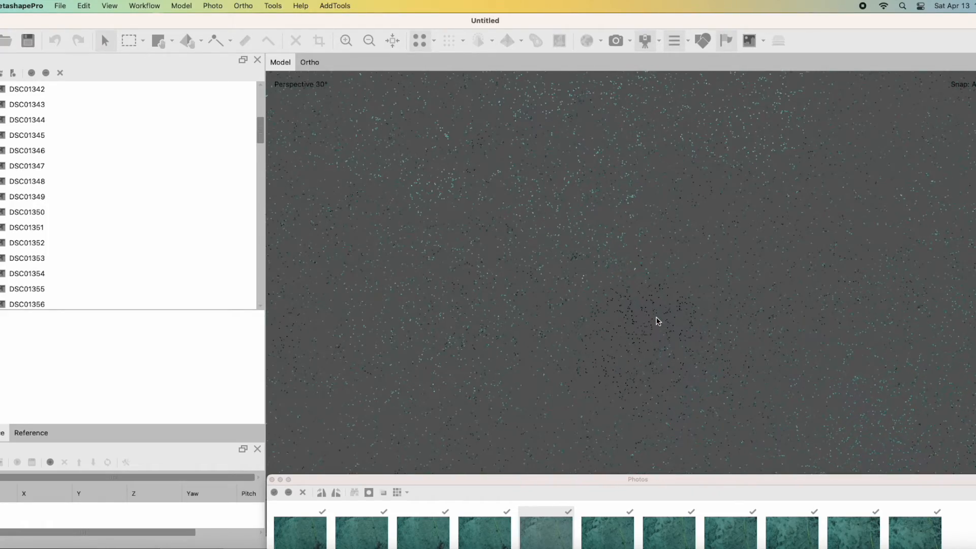
scroll(657, 320, "down", 10)
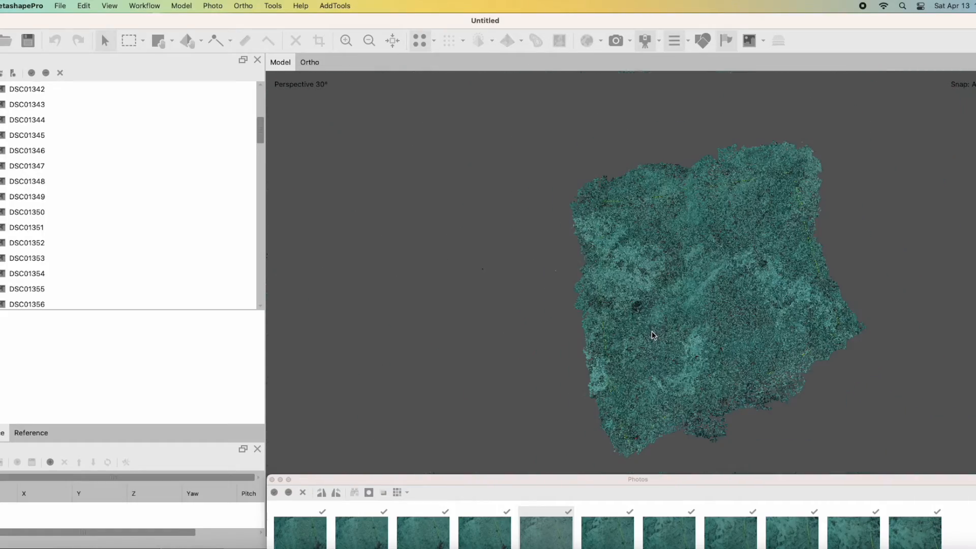
Select the tie points by Reconstruction uncertainty using Gradual Selection at a level of about 15.88, and delete them.
left_click_drag(794, 346, 745, 336)
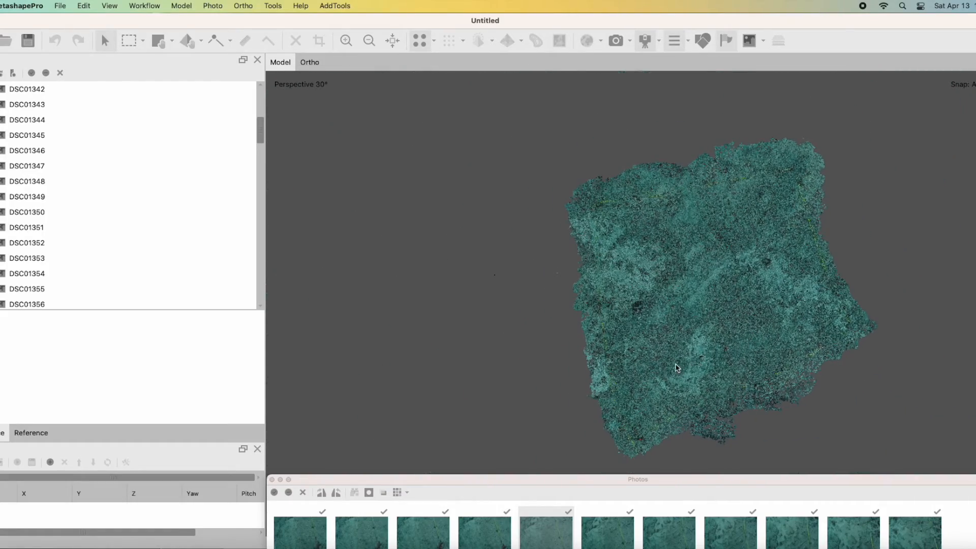
left_click_drag(677, 367, 701, 327)
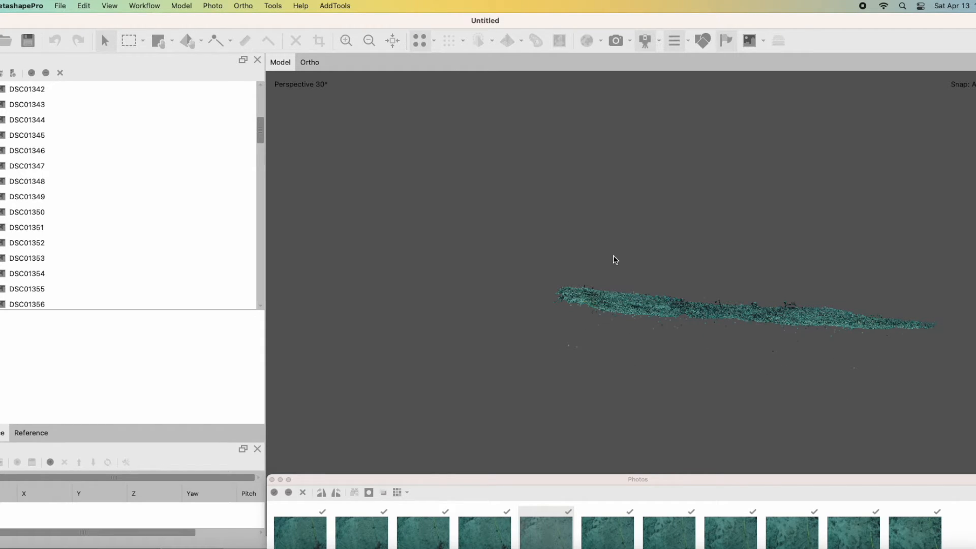
left_click(189, 7)
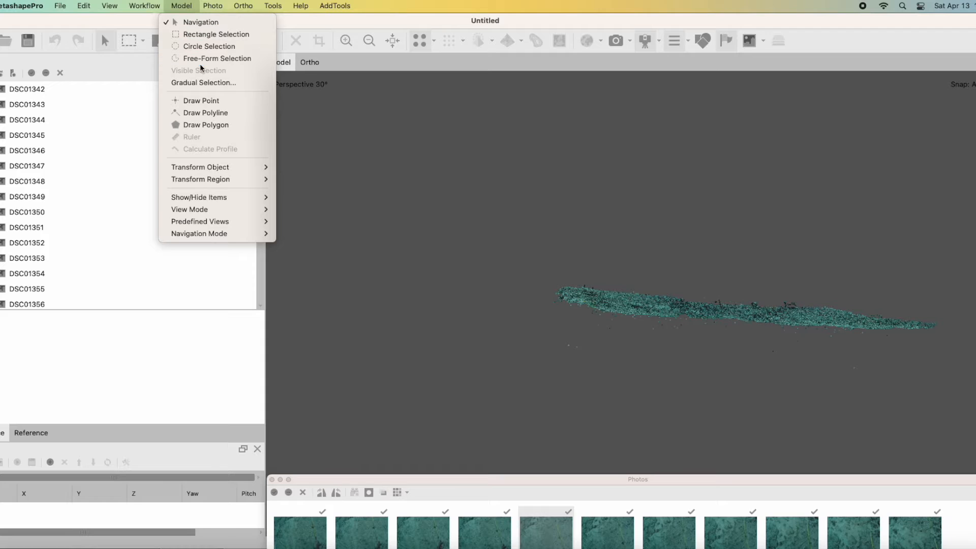
left_click(198, 83)
left_click(507, 262)
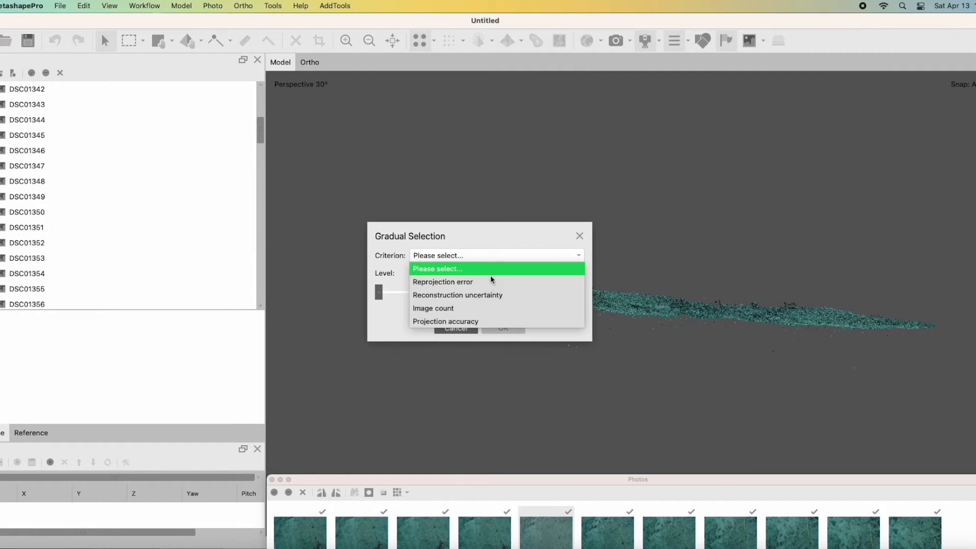
left_click(466, 293)
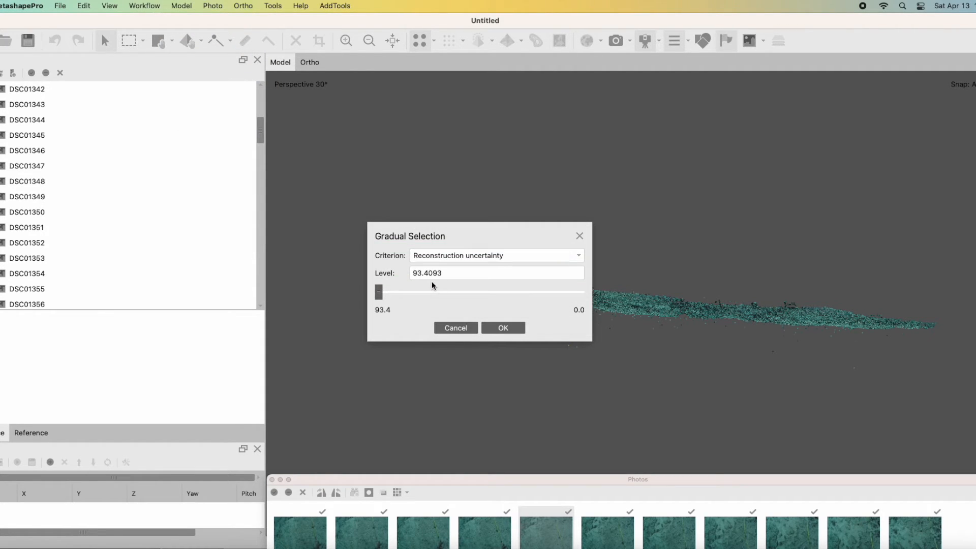
left_click_drag(378, 294, 547, 295)
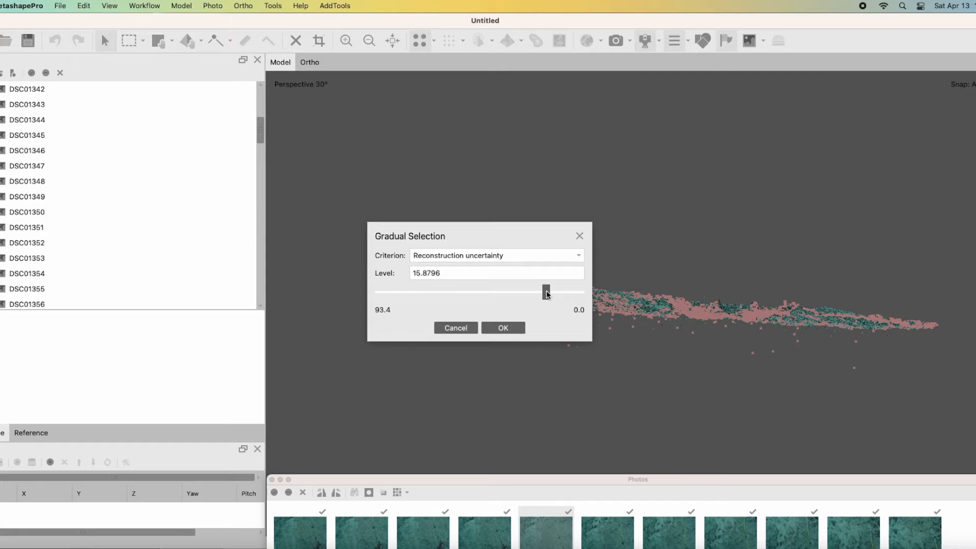
left_click(510, 327)
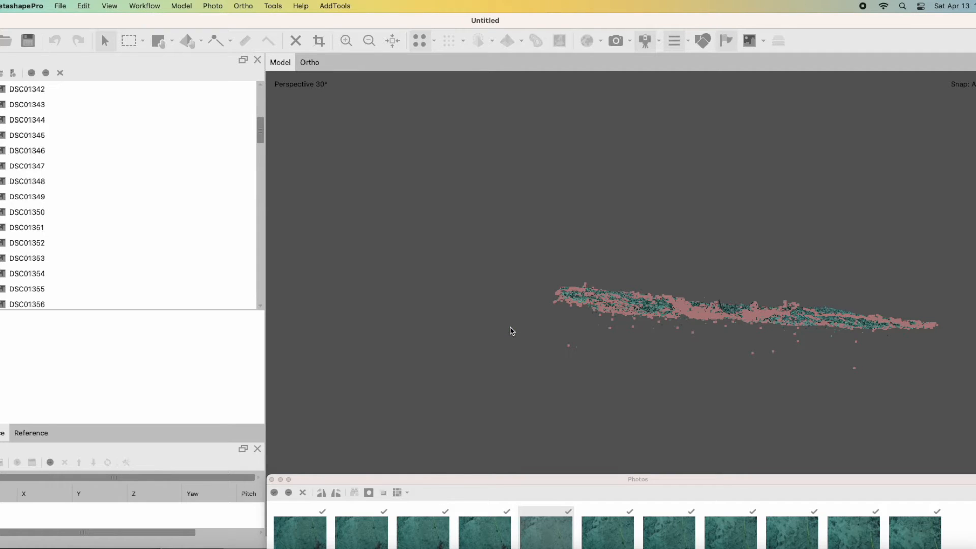
left_click(296, 41)
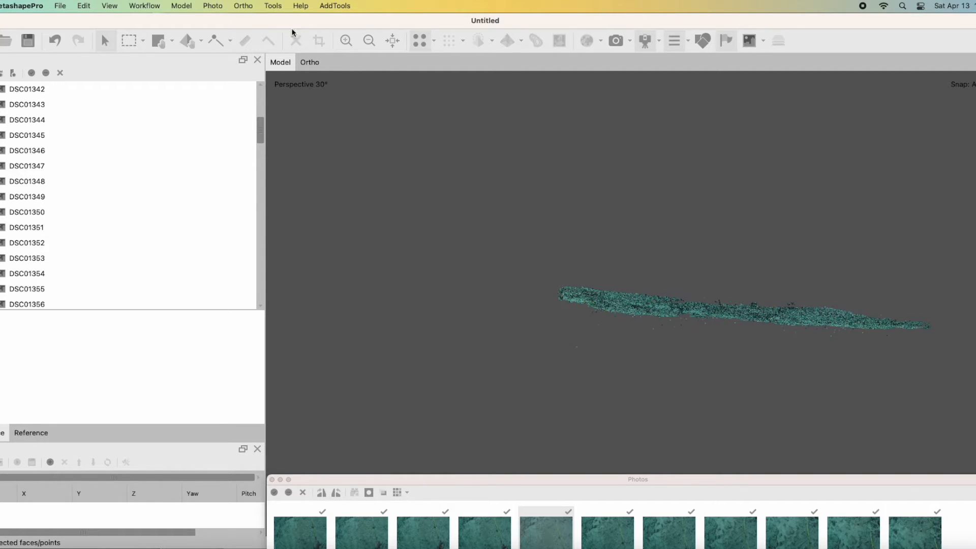
Optimize the camera alignment with Adaptive camera model fitting and Estimate tie point covariance enabled.
left_click(277, 6)
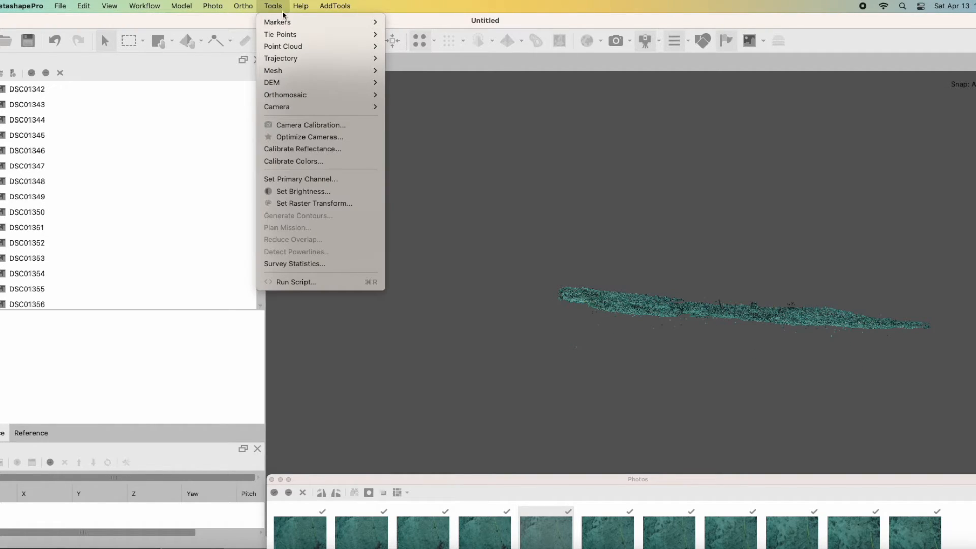
left_click(301, 138)
left_click(397, 216)
left_click(399, 235)
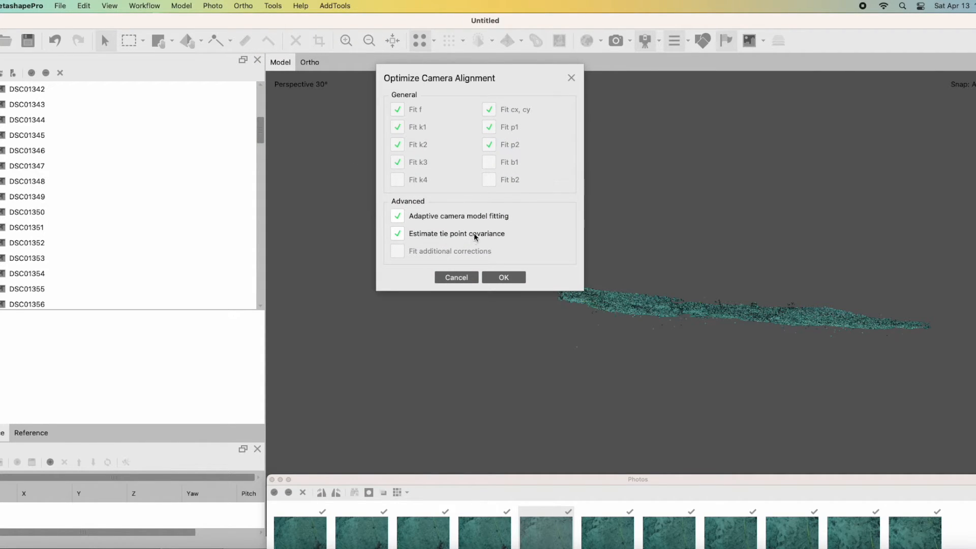
left_click(500, 278)
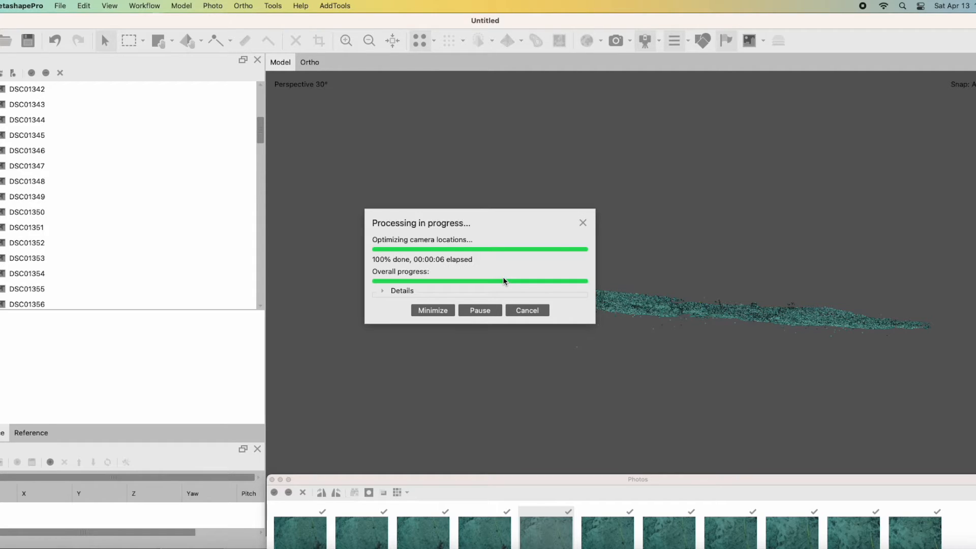
Select the tie points by Reprojection error using Gradual Selection at level 0.45, and delete them.
left_click(181, 5)
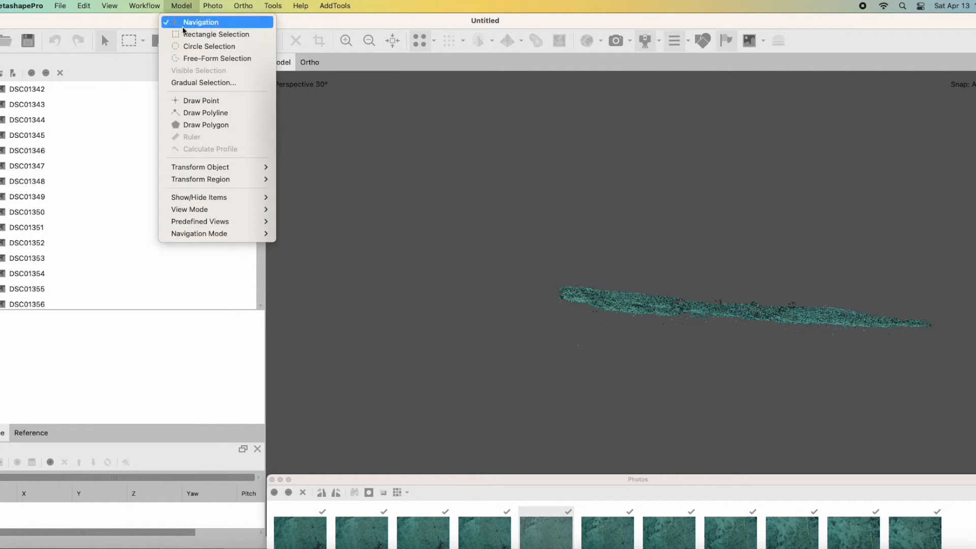
left_click(209, 83)
left_click(496, 254)
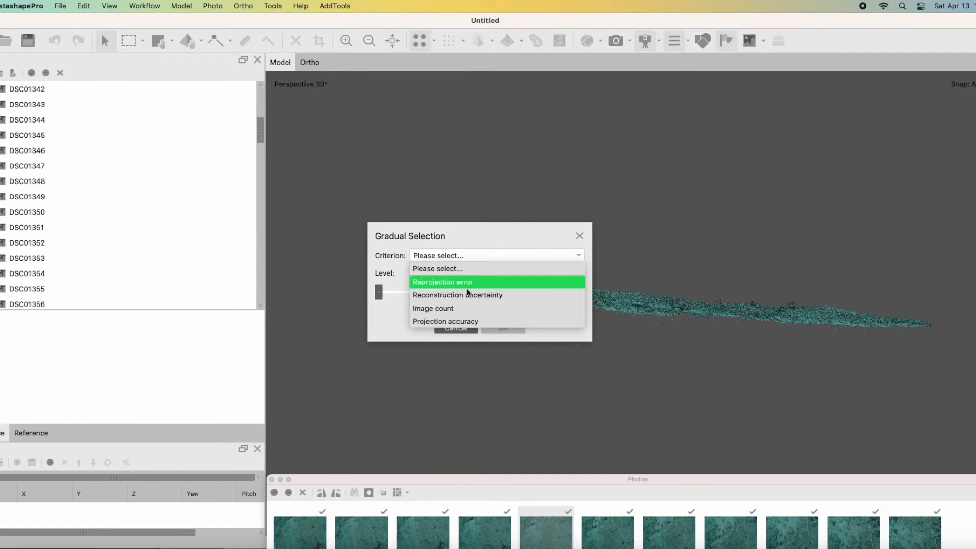
left_click(454, 322)
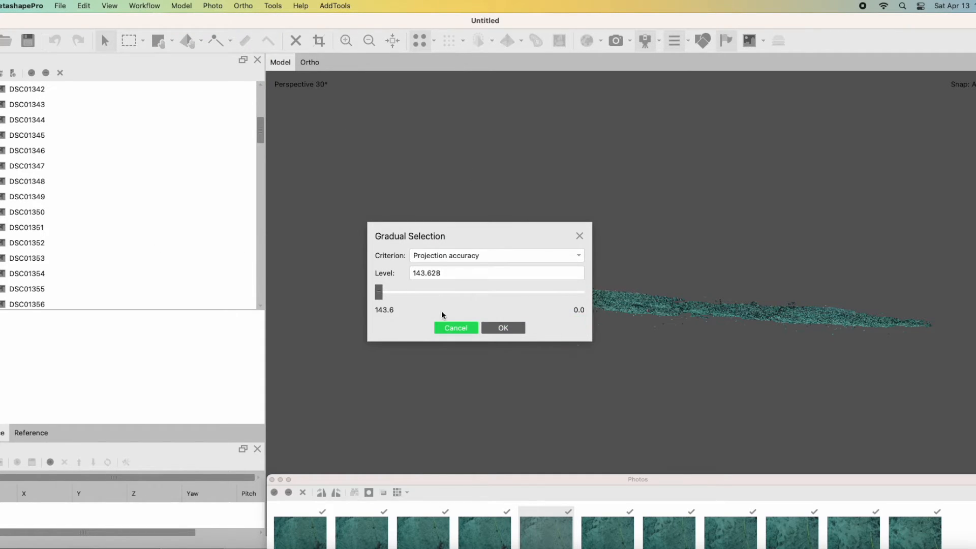
left_click(445, 259)
left_click(439, 280)
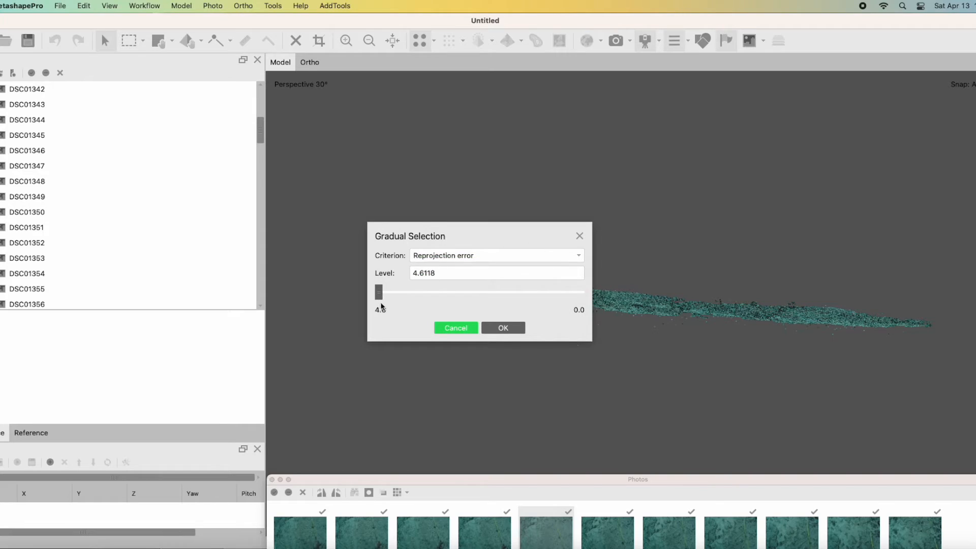
left_click_drag(437, 274, 383, 276)
type(".5")
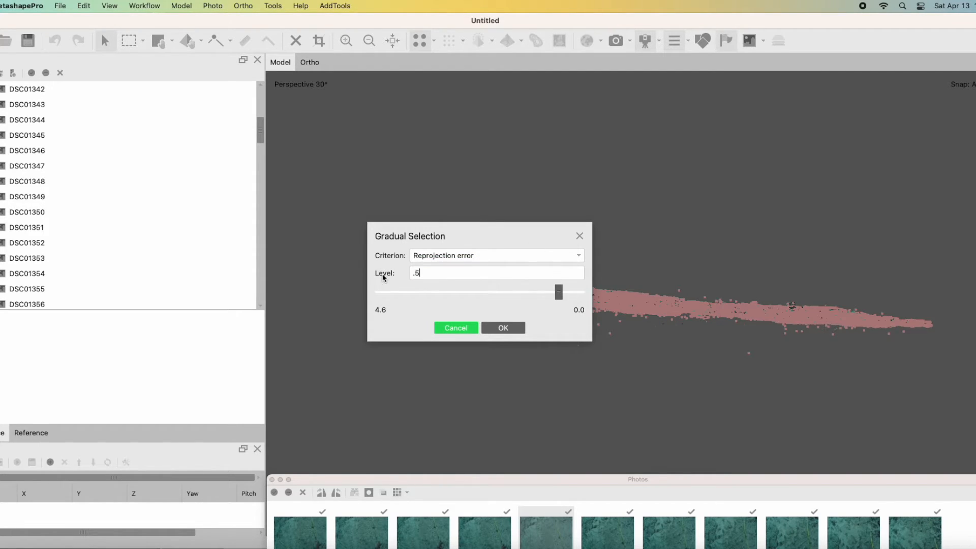
key("BackSpace")
type("45")
key("BackSpace")
key("BackSpace")
type("5")
key("BackSpace")
type("45")
left_click(495, 325)
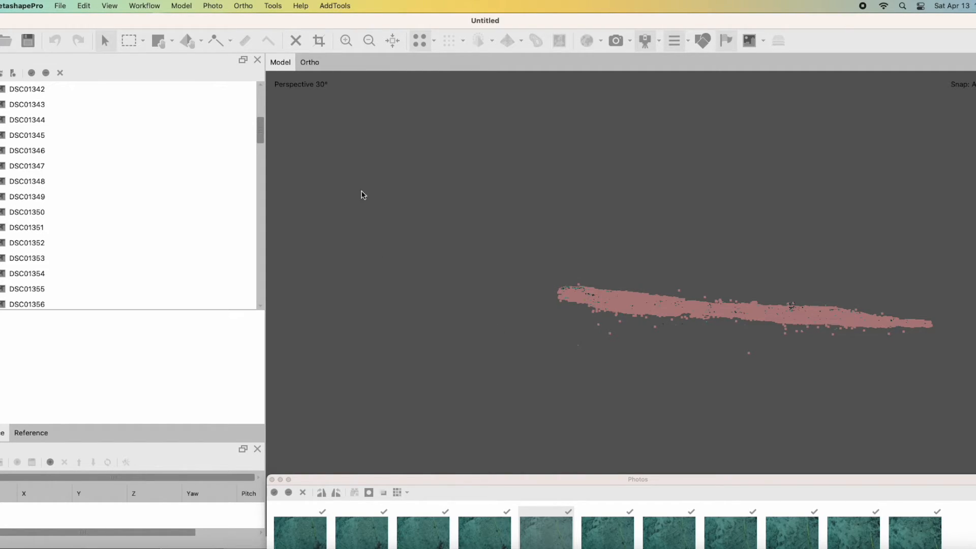
left_click(294, 44)
Optimize the cameras again on the reduced tie points, with Adaptive camera model fitting and Estimate tie point covariance enabled.
left_click(273, 6)
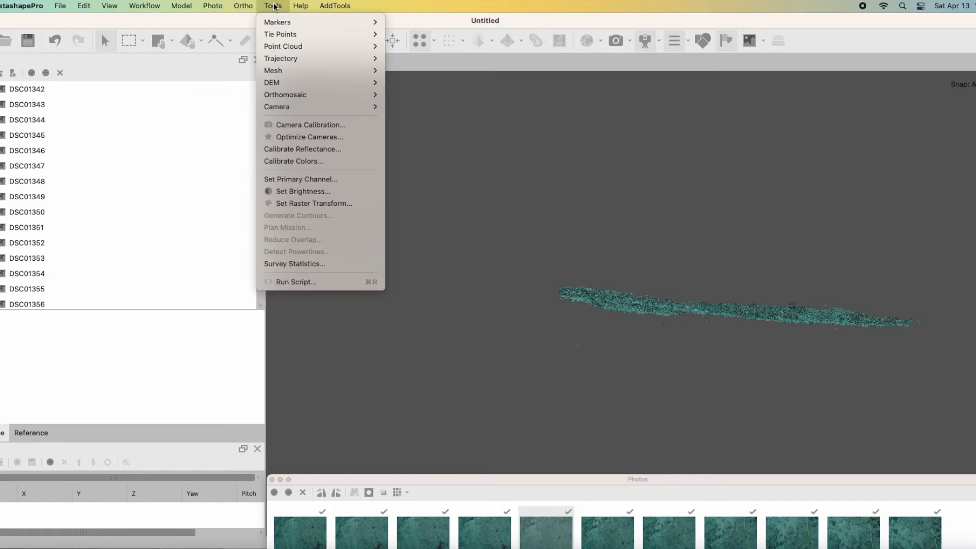
left_click(281, 137)
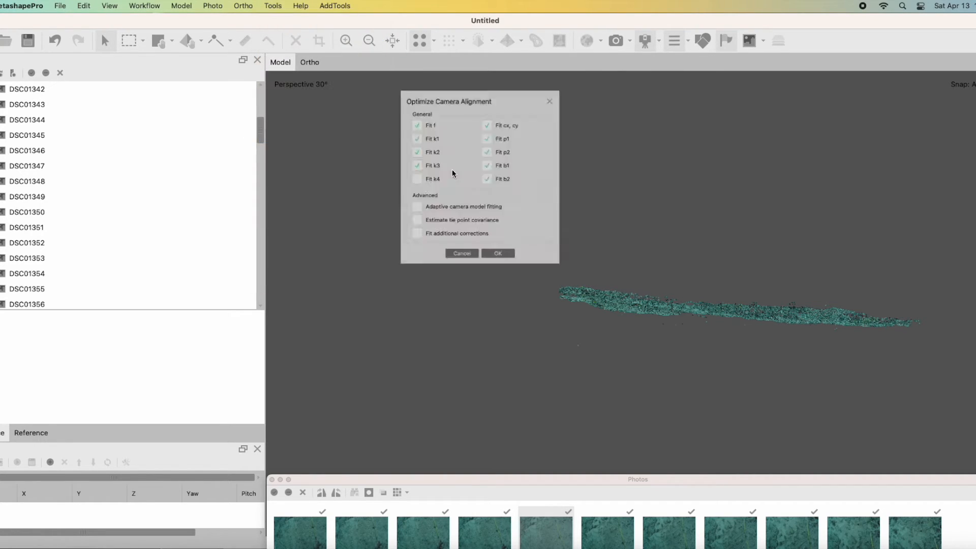
left_click(402, 220)
left_click(398, 236)
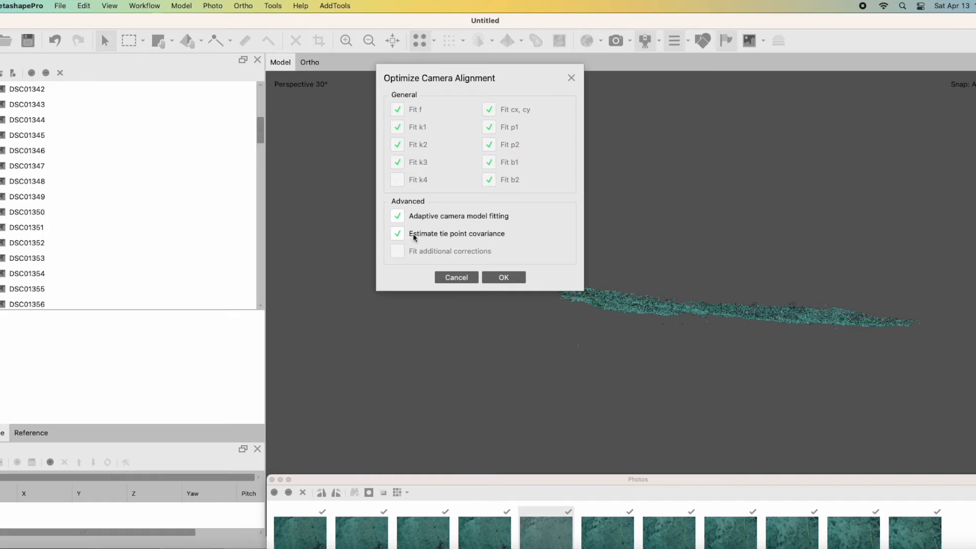
left_click(504, 278)
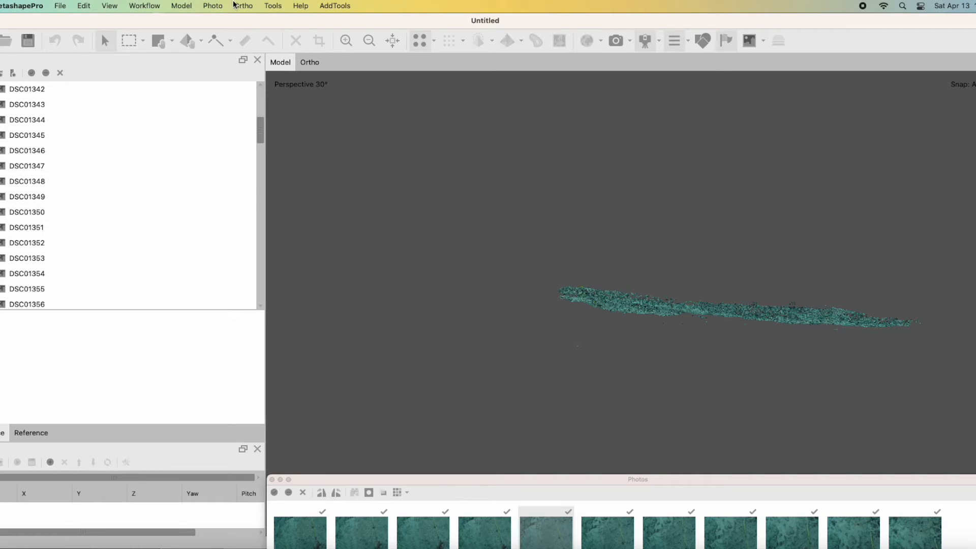
left_click(184, 5)
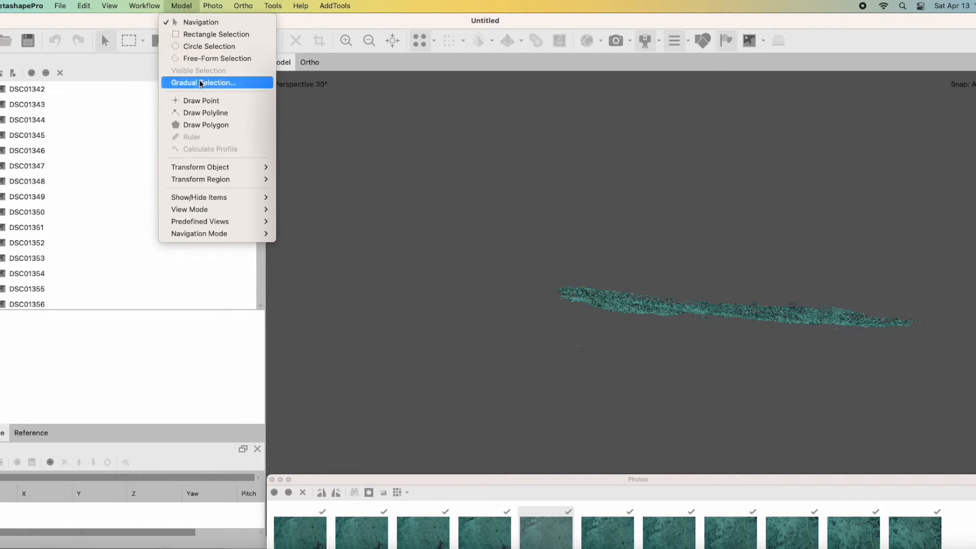
left_click(200, 81)
left_click(453, 255)
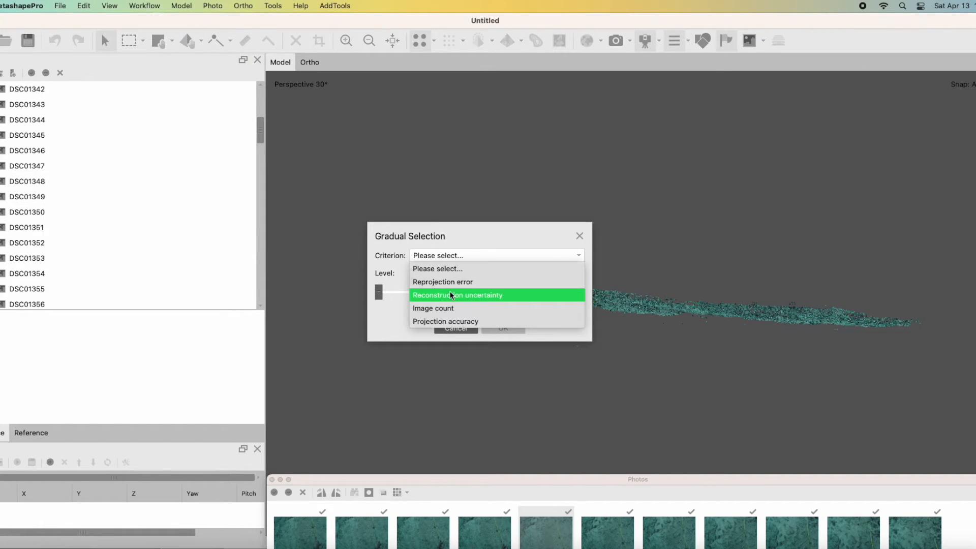
left_click(442, 322)
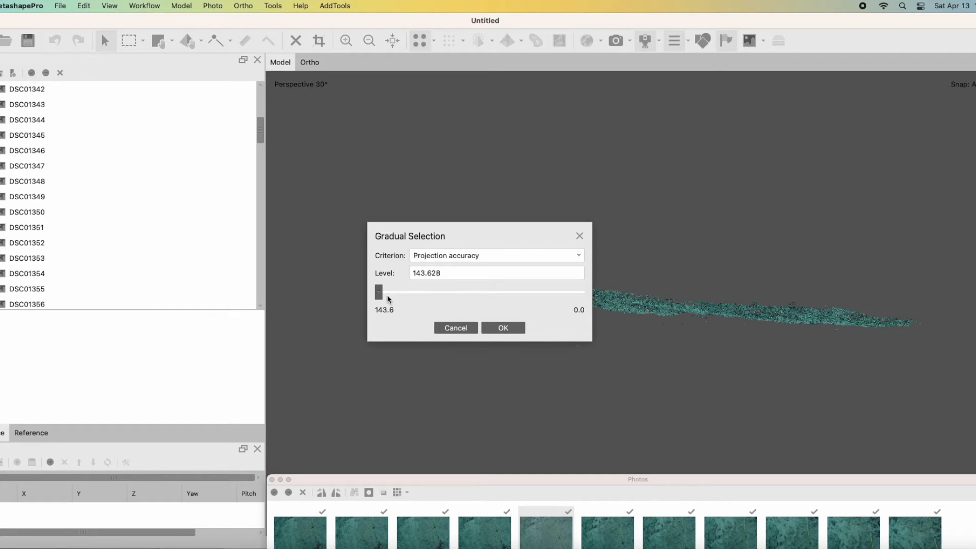
left_click(455, 327)
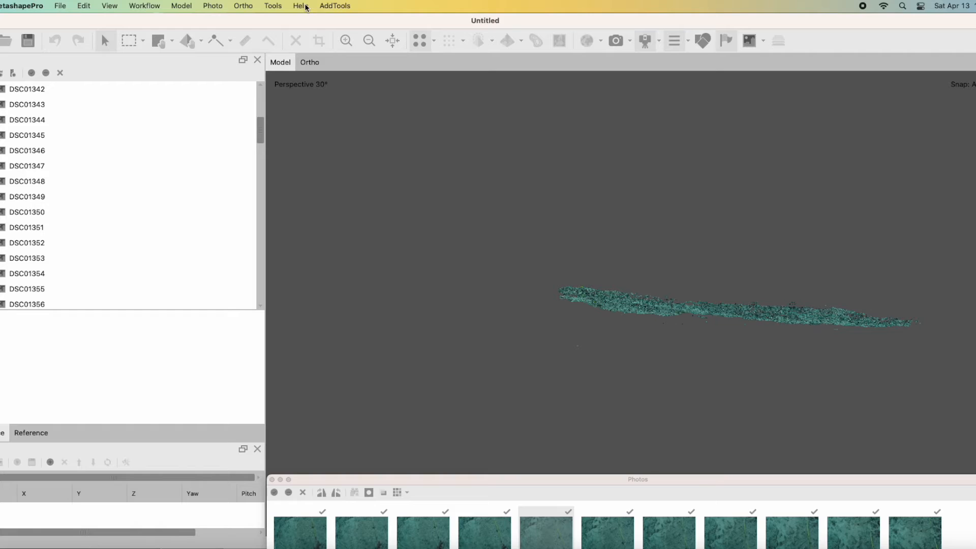
Check the Show Info display option and close the floating Photos window that covers the point count in the model view.
left_click(273, 6)
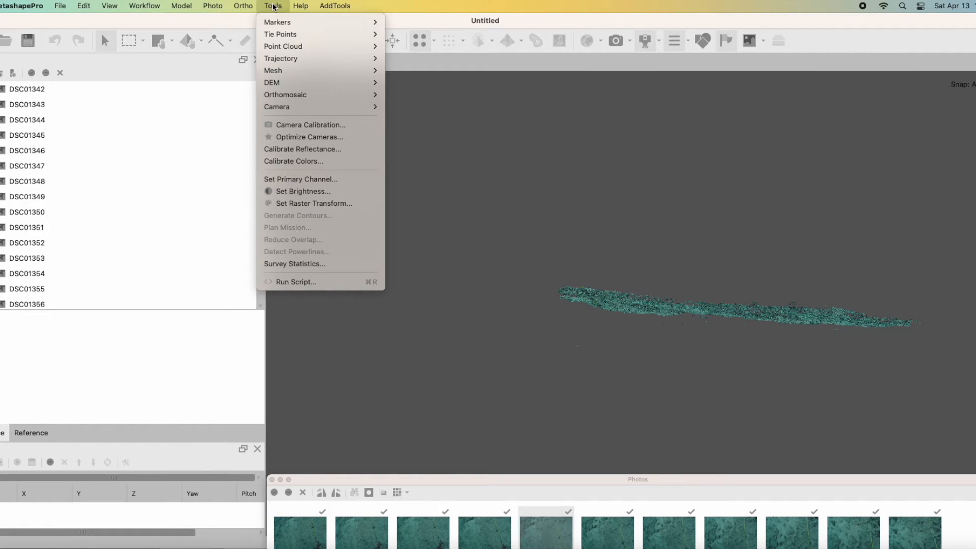
mouse_move(181, 5)
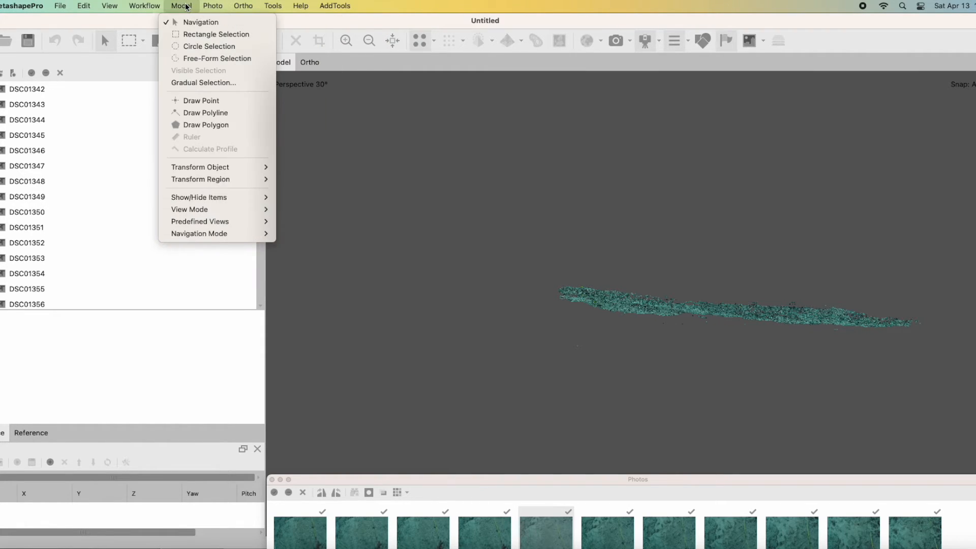
mouse_move(184, 198)
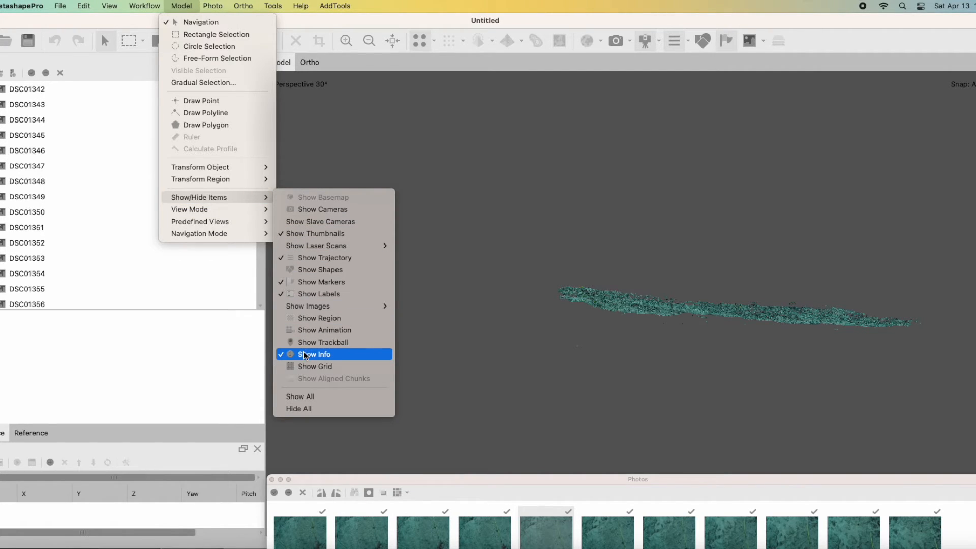
left_click(269, 467)
left_click(273, 478)
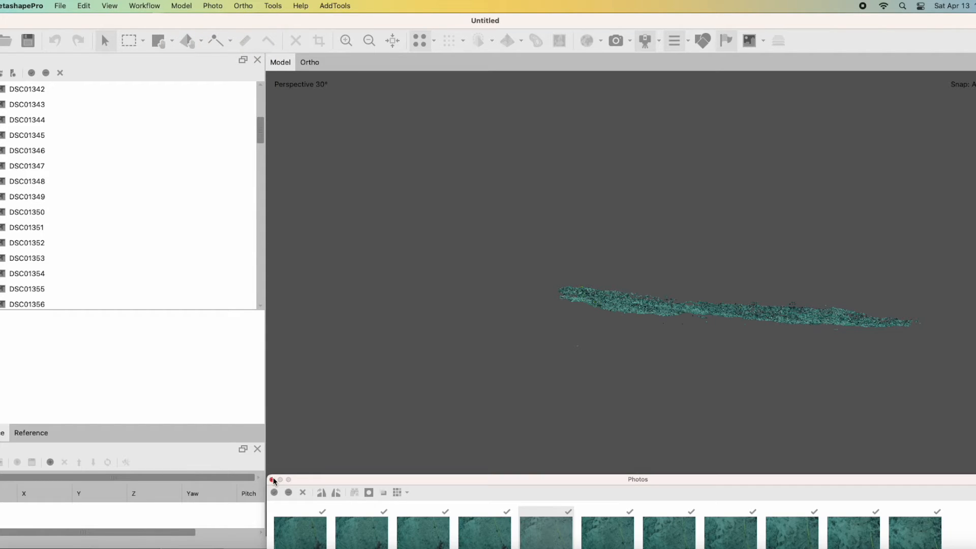
left_click(272, 480)
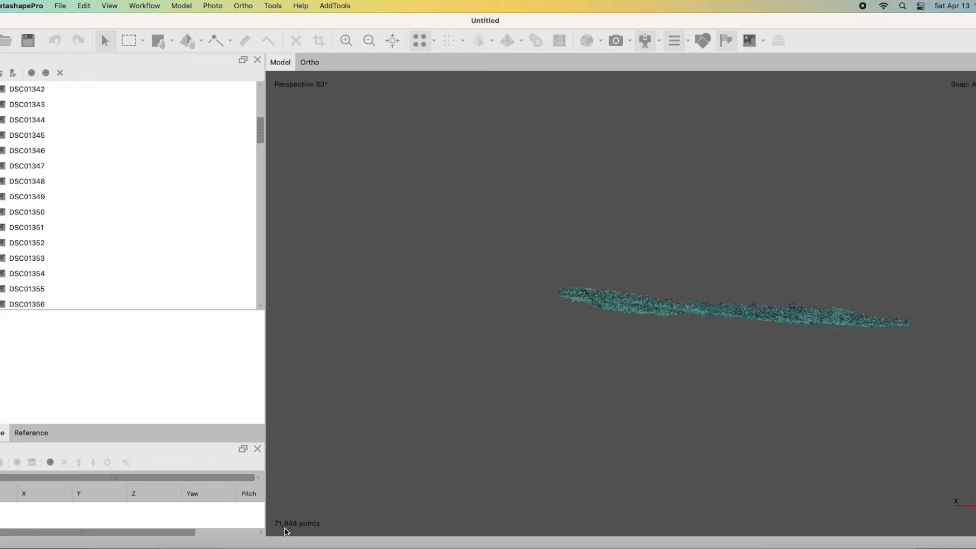
Select the tie points by Projection accuracy using Gradual Selection at a level of about 12.4, and delete them.
left_click(182, 5)
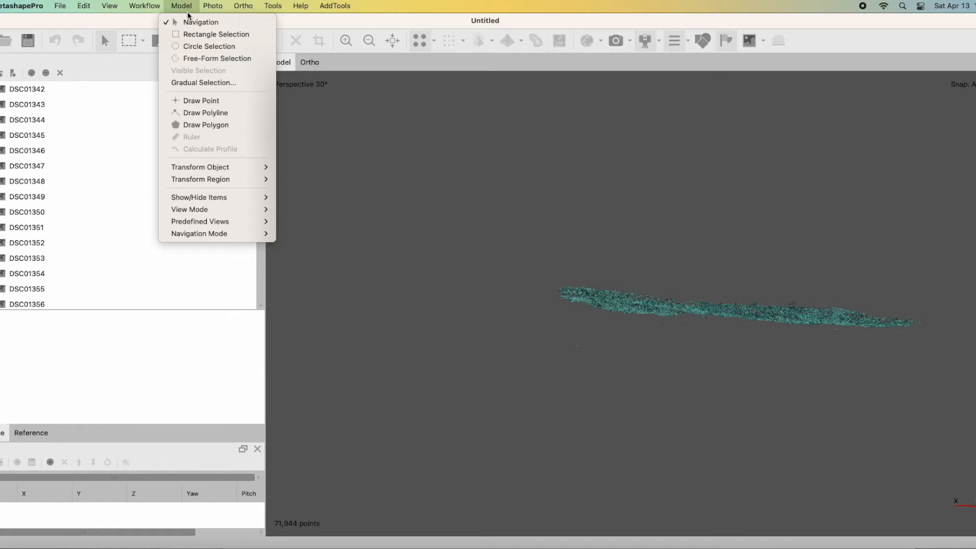
left_click(189, 85)
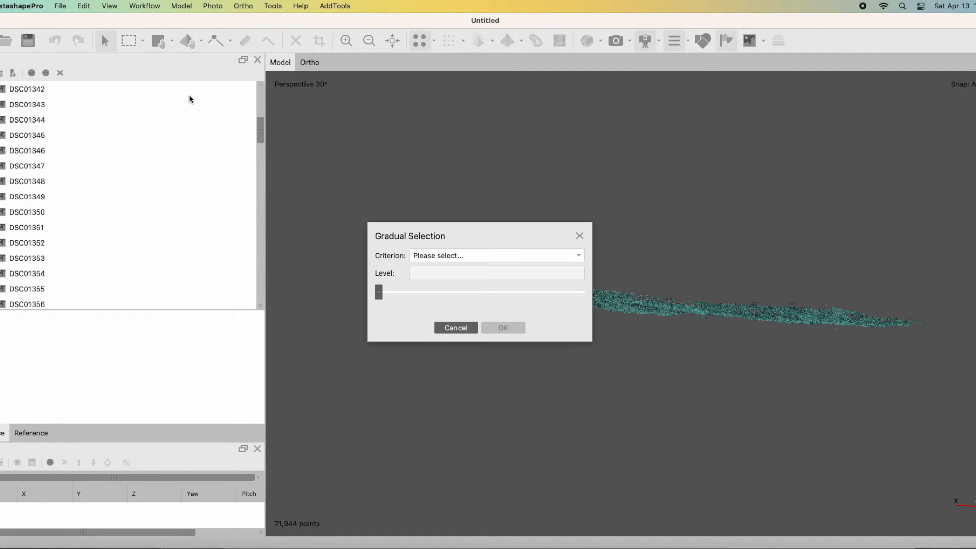
left_click(422, 255)
left_click(436, 319)
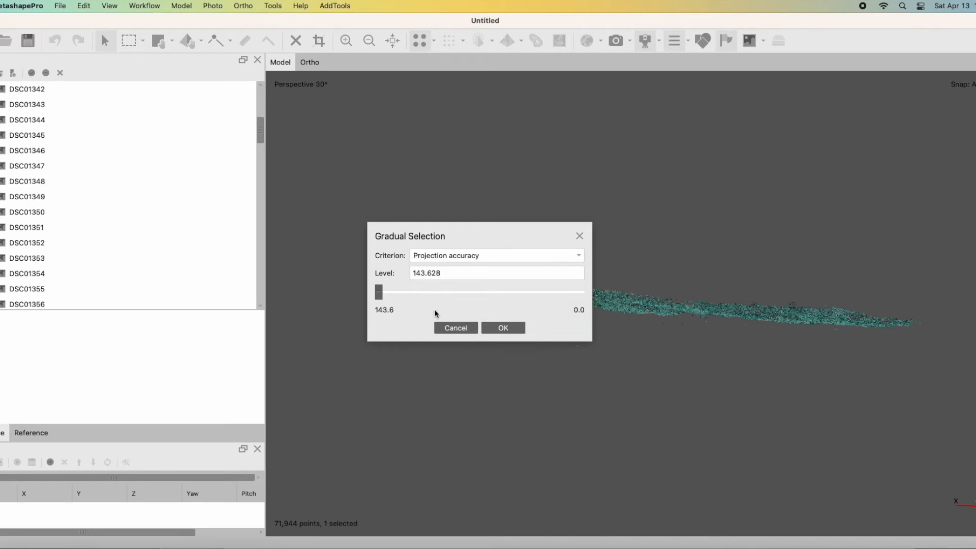
left_click_drag(379, 299, 563, 311)
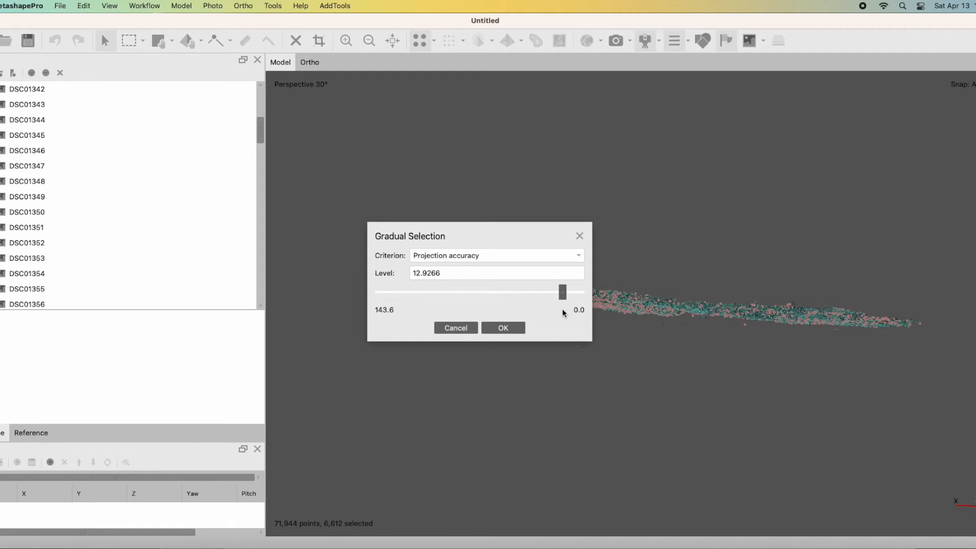
left_click_drag(443, 276, 428, 276)
type("4")
left_click(501, 328)
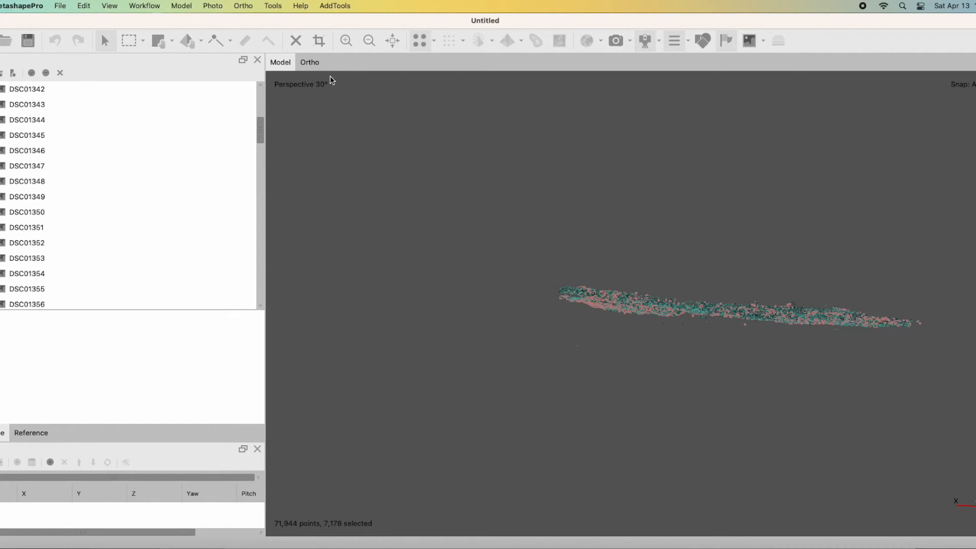
left_click(290, 44)
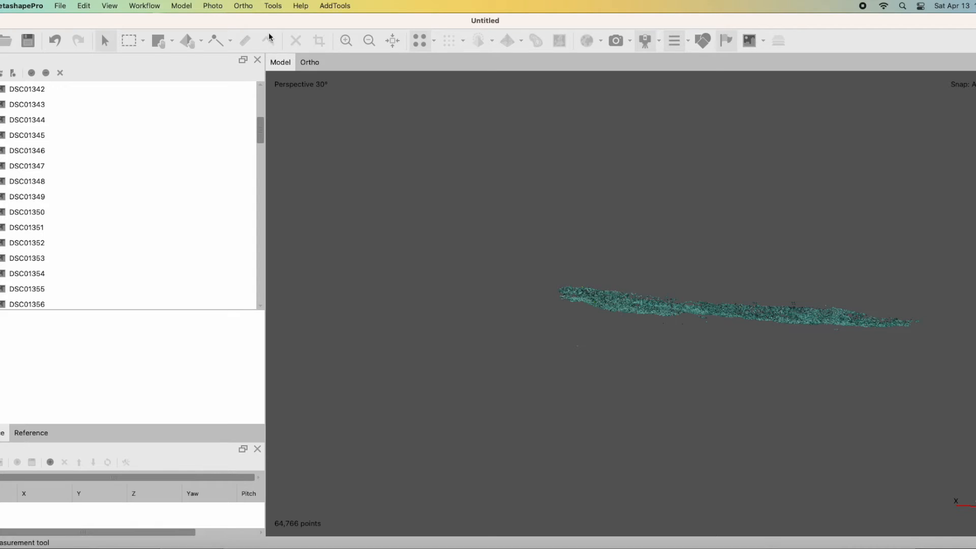
Optimize the cameras after the projection accuracy filter, with Adaptive camera model fitting and Estimate tie point covariance enabled.
left_click(273, 5)
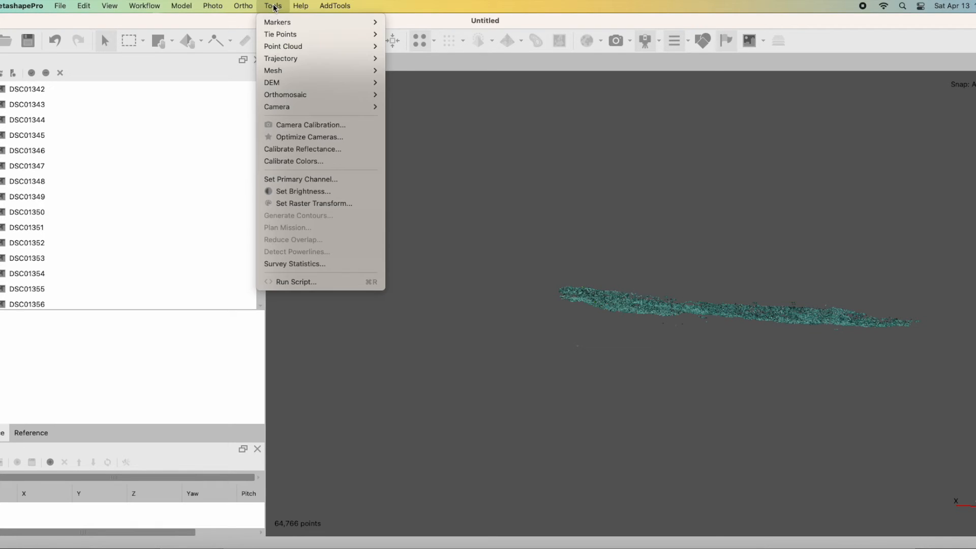
left_click(305, 137)
left_click(398, 216)
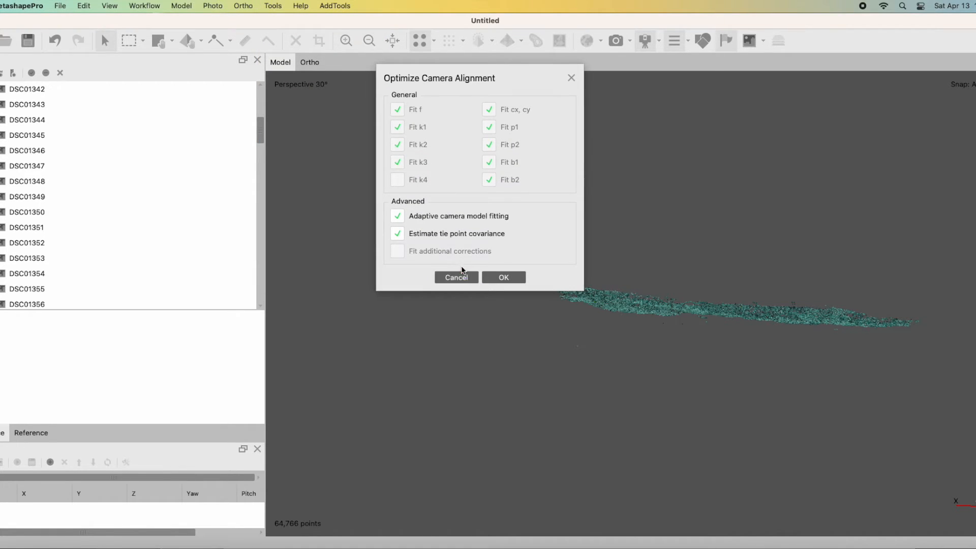
left_click(491, 277)
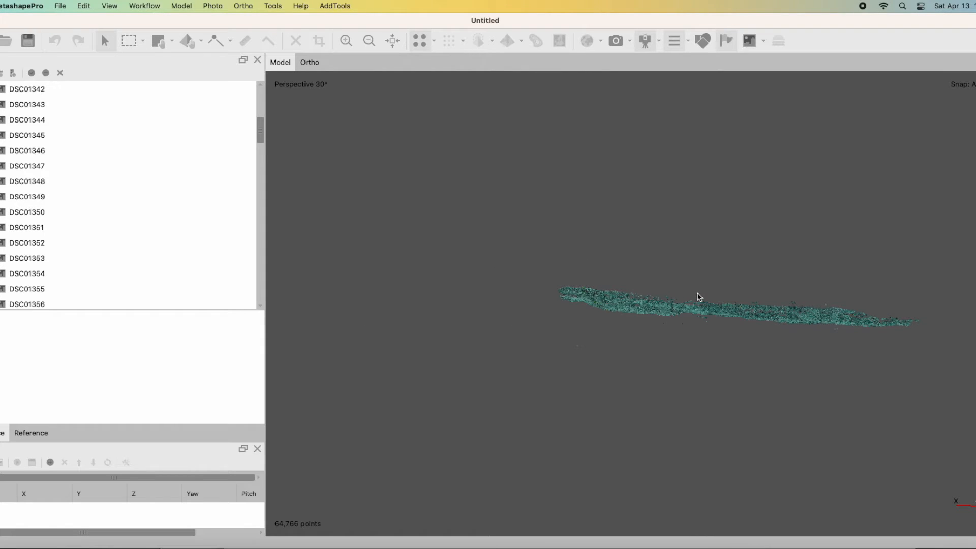
Select the stray tie points floating below the near end and middle of the reef cloud with Rectangle Selection, and delete them.
scroll(582, 348, "up", 4)
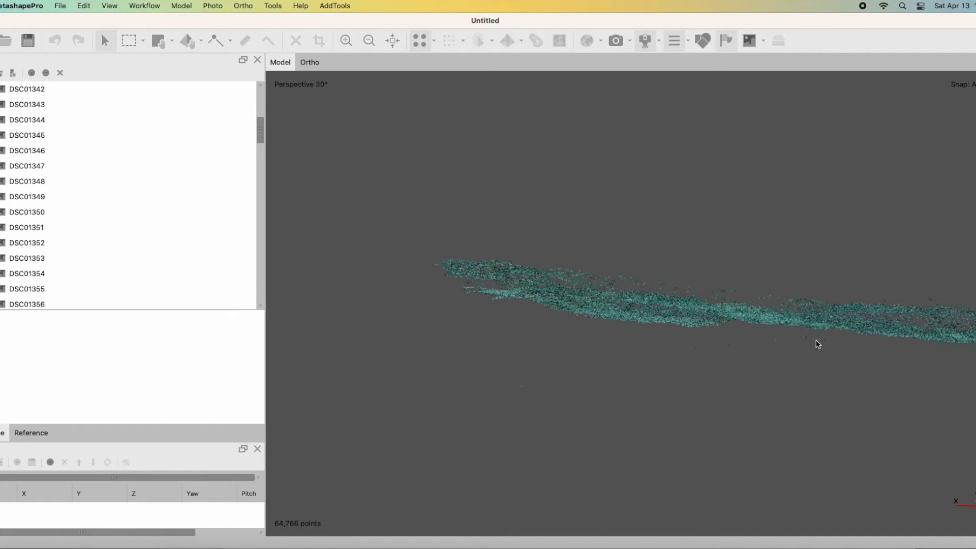
left_click(128, 40)
left_click_drag(472, 363, 588, 411)
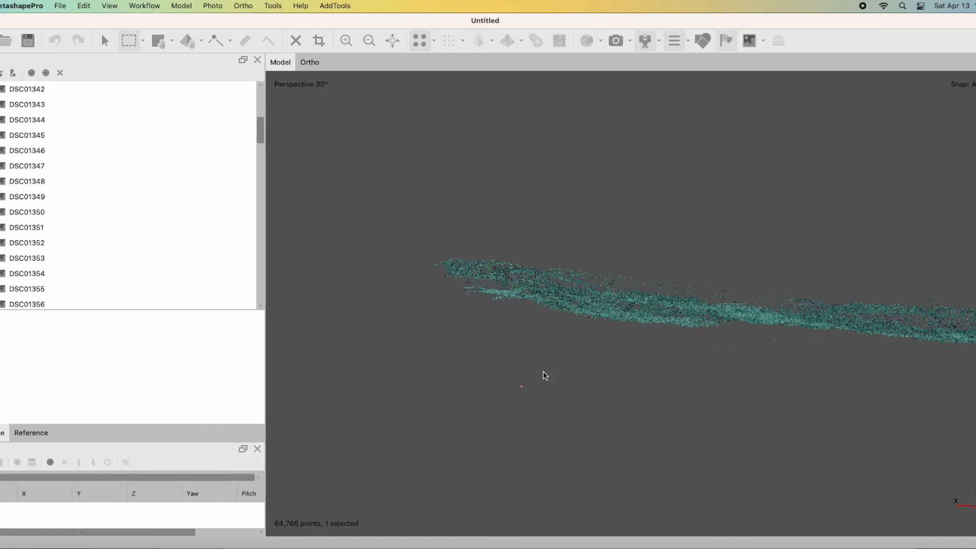
left_click(296, 40)
left_click_drag(683, 338, 758, 367)
left_click(296, 41)
left_click_drag(771, 331, 833, 356)
left_click(295, 40)
Delete the stray tie points just beneath the far end of the reef cloud using rectangular selections.
double_click(970, 347)
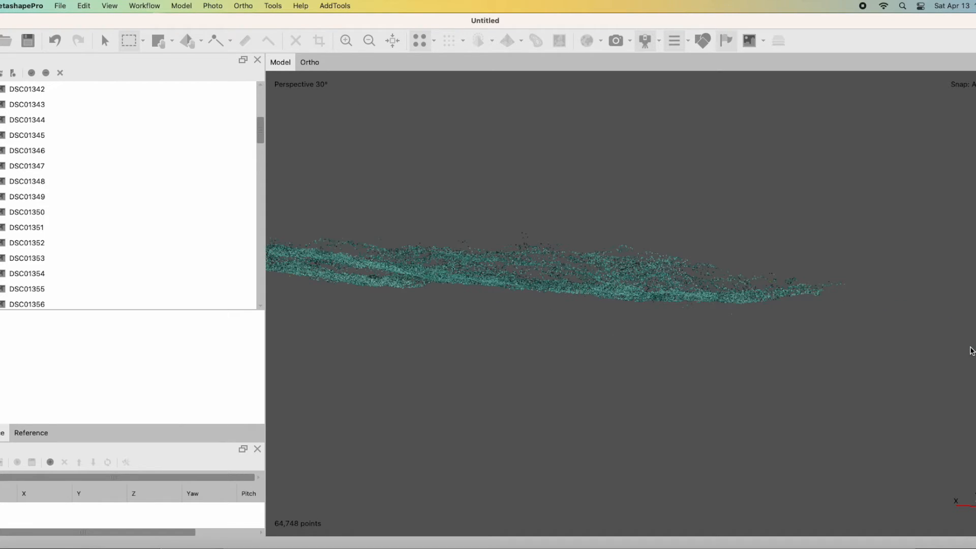
left_click_drag(674, 309, 758, 331)
left_click(296, 41)
left_click_drag(634, 306, 704, 329)
left_click(295, 42)
scroll(689, 303, "up", 4)
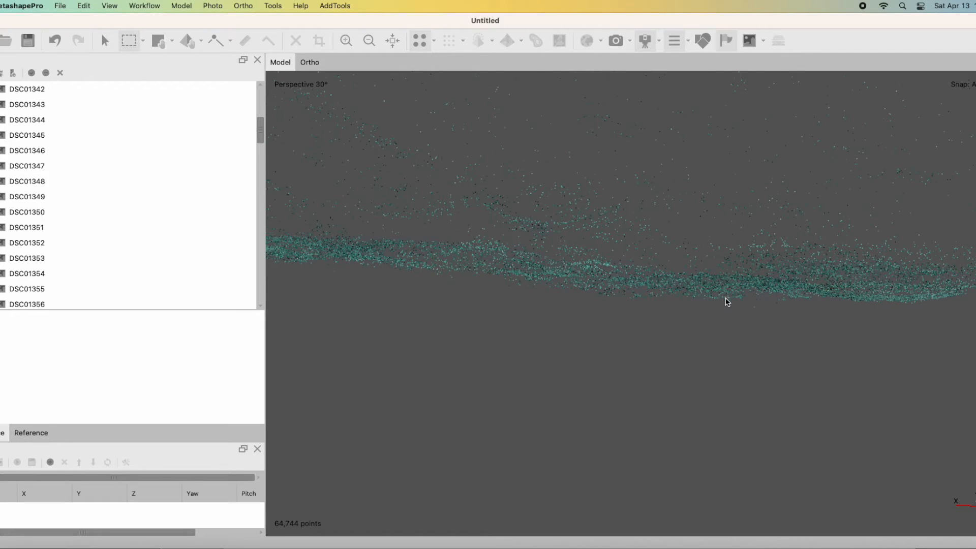
left_click_drag(745, 304, 774, 318)
left_click(295, 42)
Inspect the underside of the whole cloud and delete the remaining stray tie point below its middle.
scroll(559, 302, "down", 5)
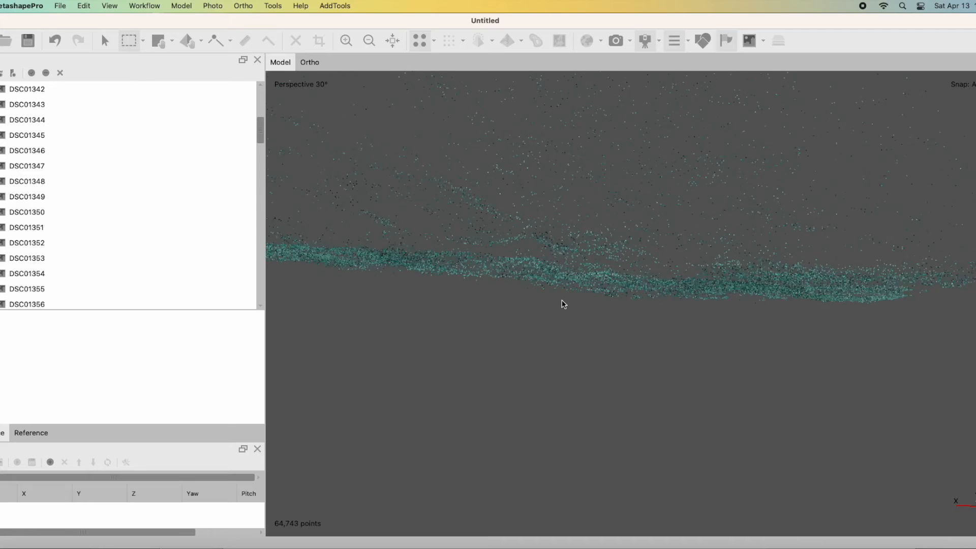
scroll(554, 299, "down", 2)
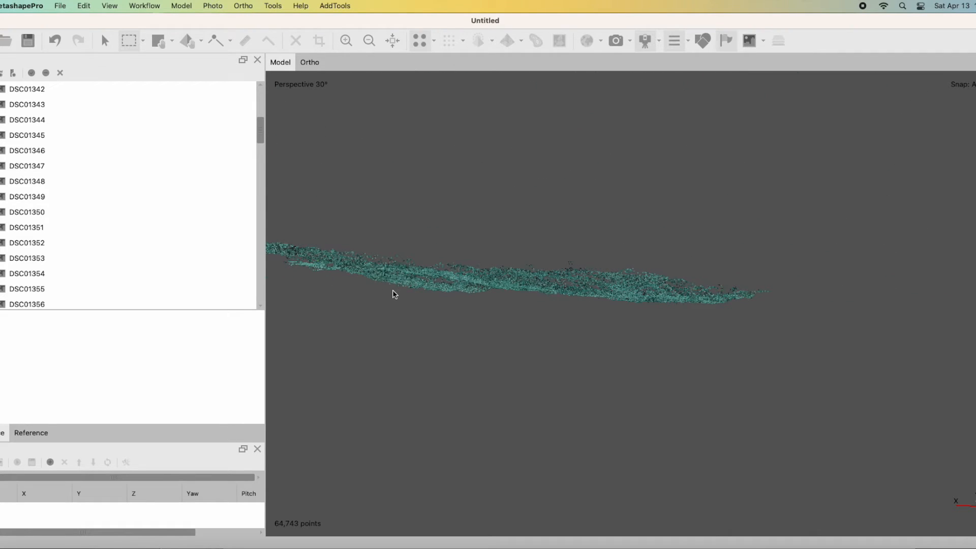
middle_click_drag(392, 290, 675, 303)
scroll(675, 302, "up", 5)
scroll(737, 304, "down", 6)
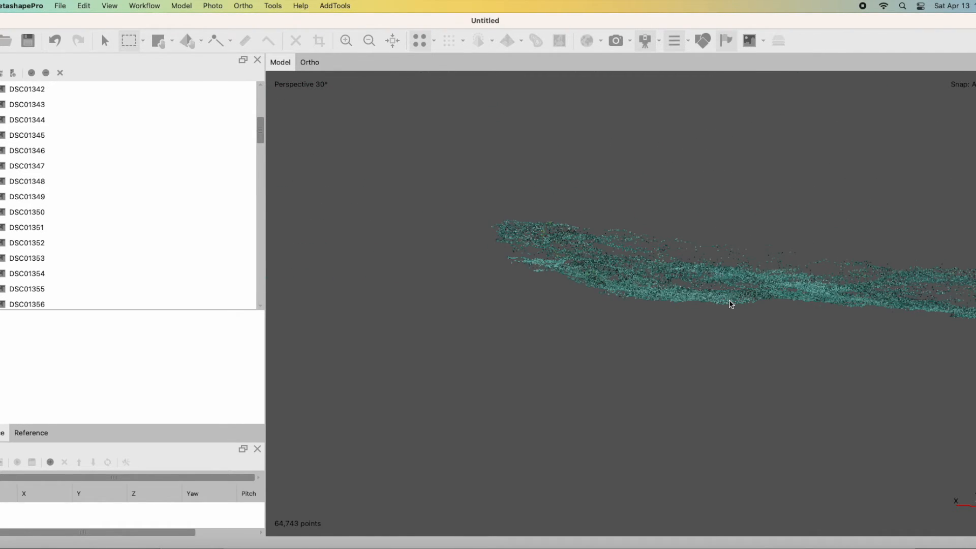
scroll(639, 305, "up", 8)
scroll(643, 301, "down", 4)
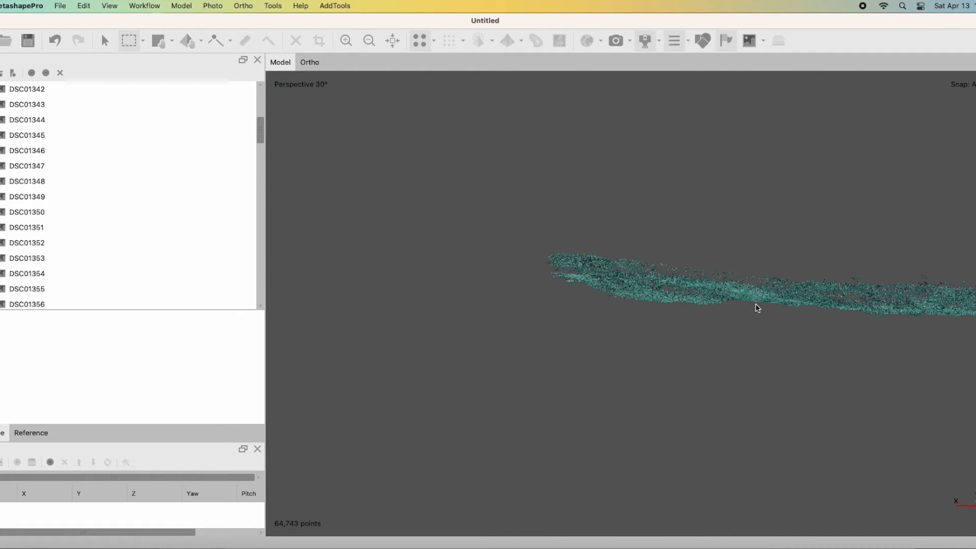
left_click_drag(765, 304, 777, 311)
left_click(294, 42)
Optimize the cameras once more after the manual cleanup, with Adaptive camera model fitting and Estimate tie point covariance enabled.
left_click(273, 7)
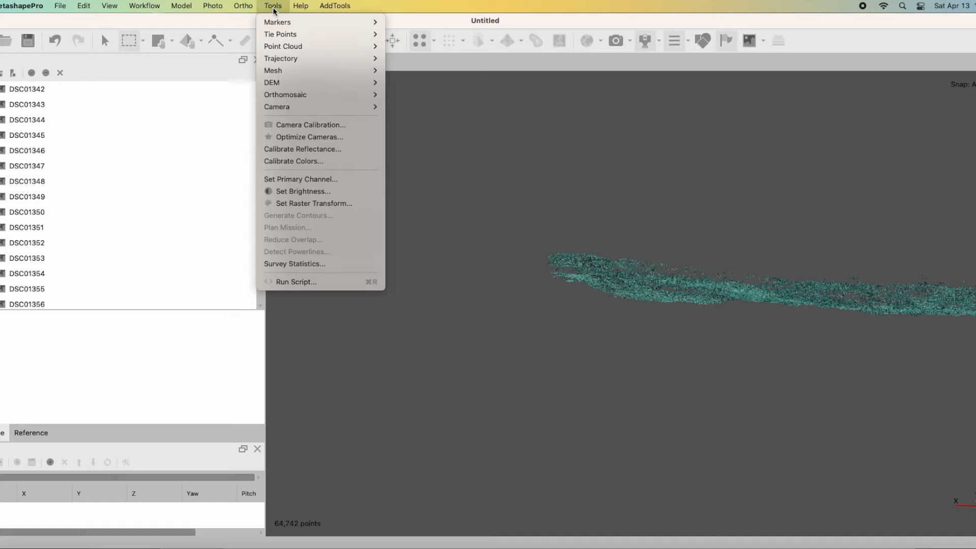
mouse_move(331, 34)
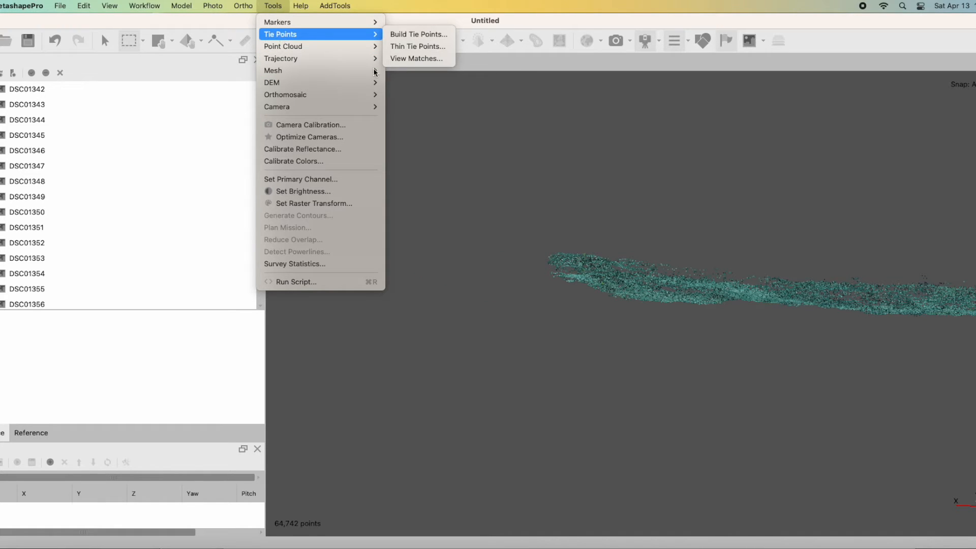
left_click(310, 137)
left_click(399, 216)
left_click(513, 278)
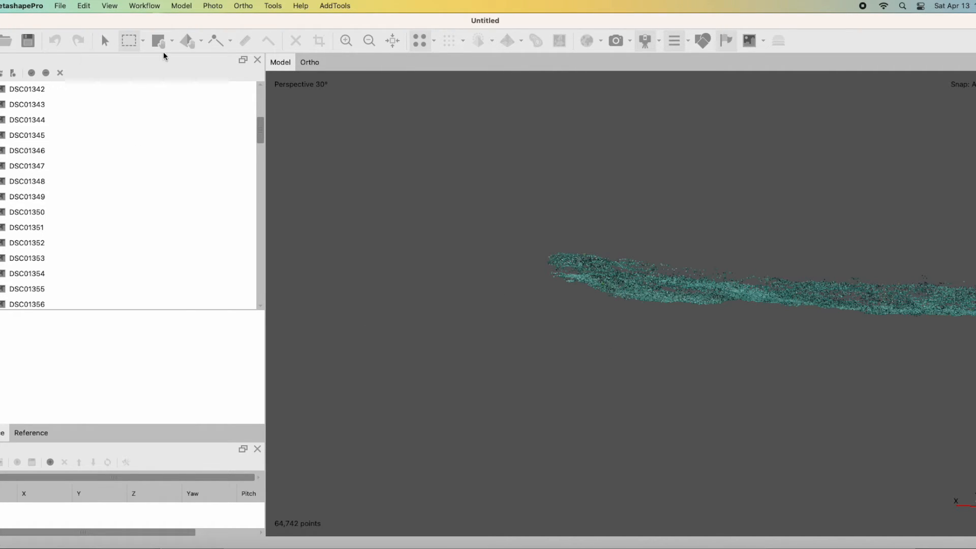
Build a mesh from Depth maps with surface type Arbitrary (3D), Medium quality and High face count.
key("v")
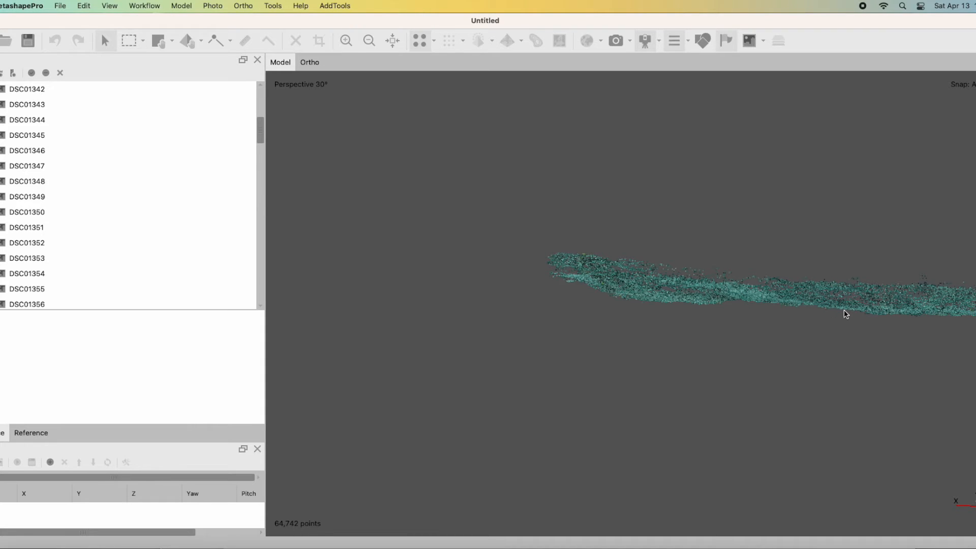
left_click_drag(829, 314, 602, 357)
left_click(184, 7)
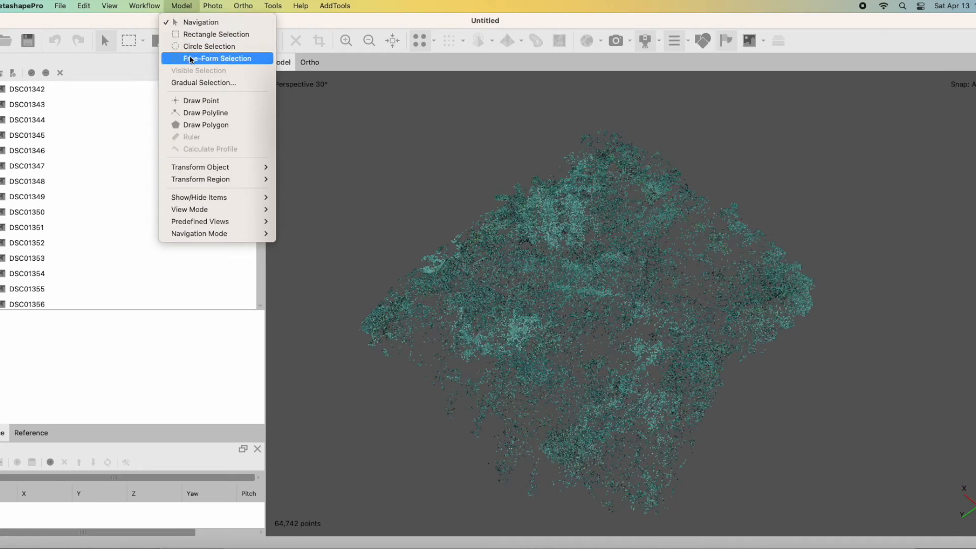
mouse_move(146, 6)
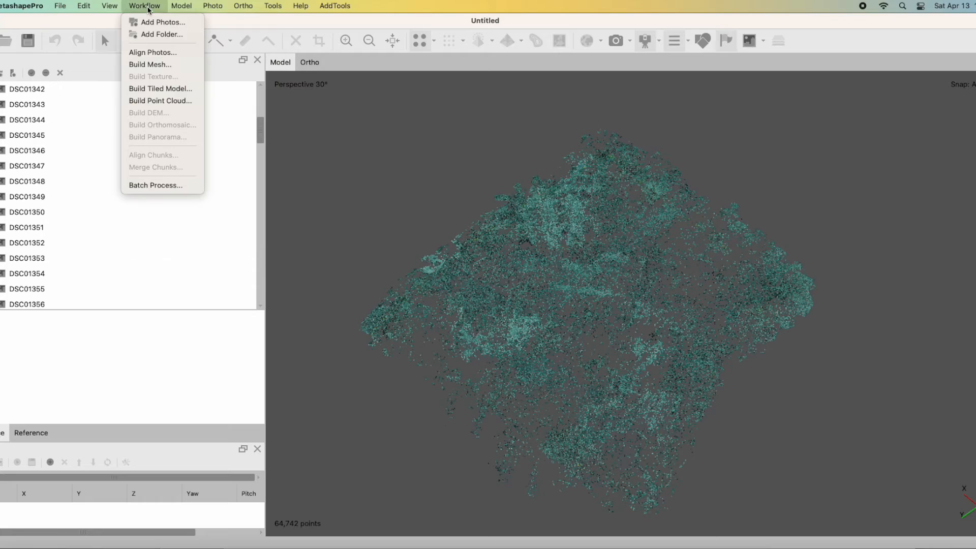
left_click(149, 65)
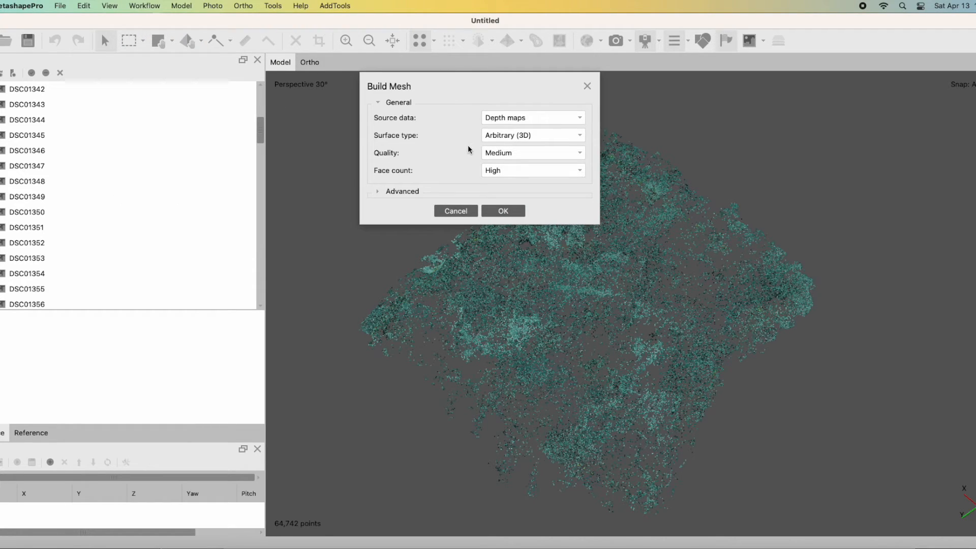
left_click(379, 192)
left_click(376, 192)
left_click(503, 211)
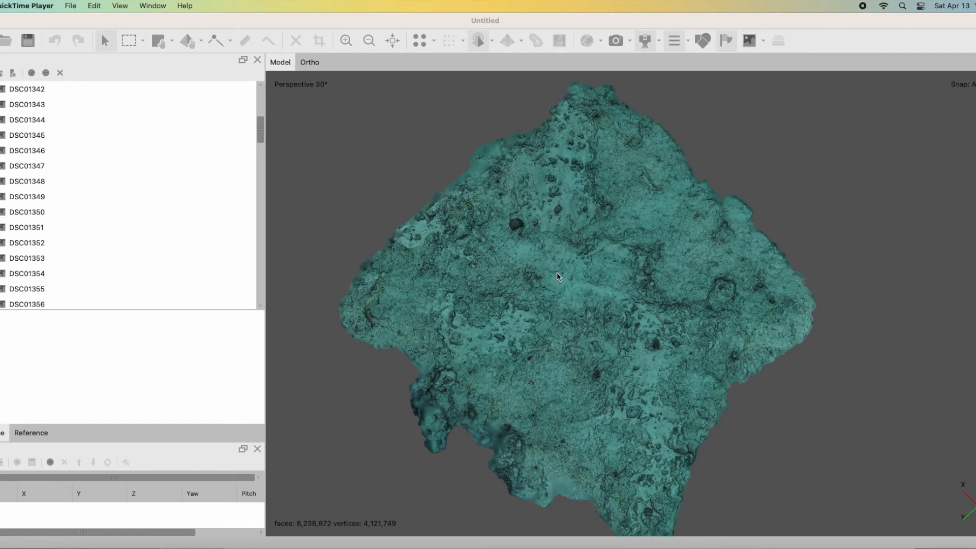
Examine the reef mesh up close, including the dark round coral head, and view the whole plot from above.
scroll(557, 274, "up", 8)
scroll(556, 272, "up", 10)
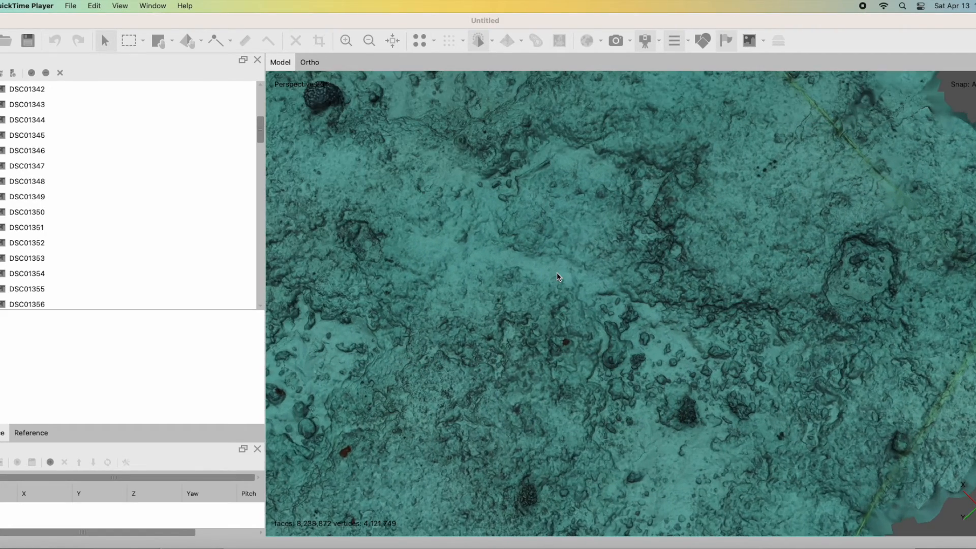
scroll(717, 272, "down", 15)
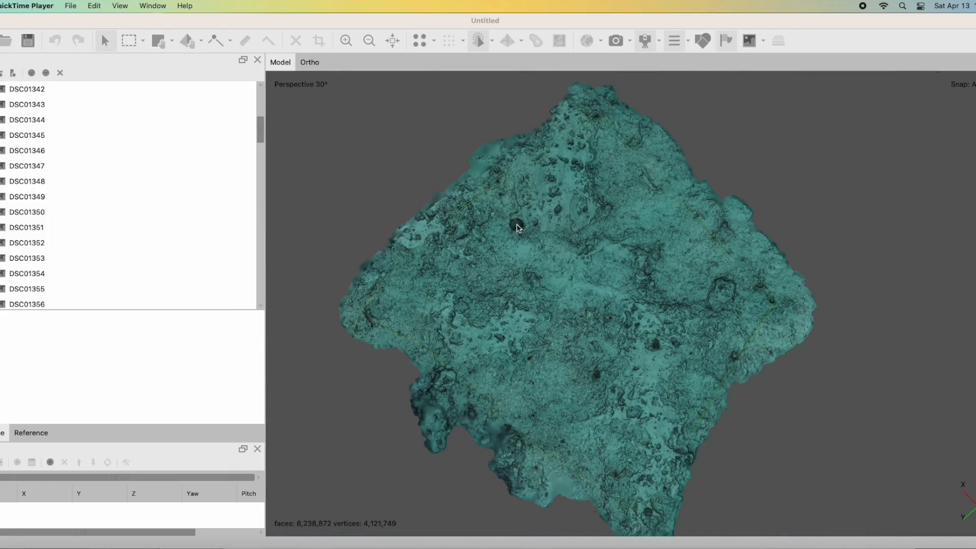
left_click(518, 227)
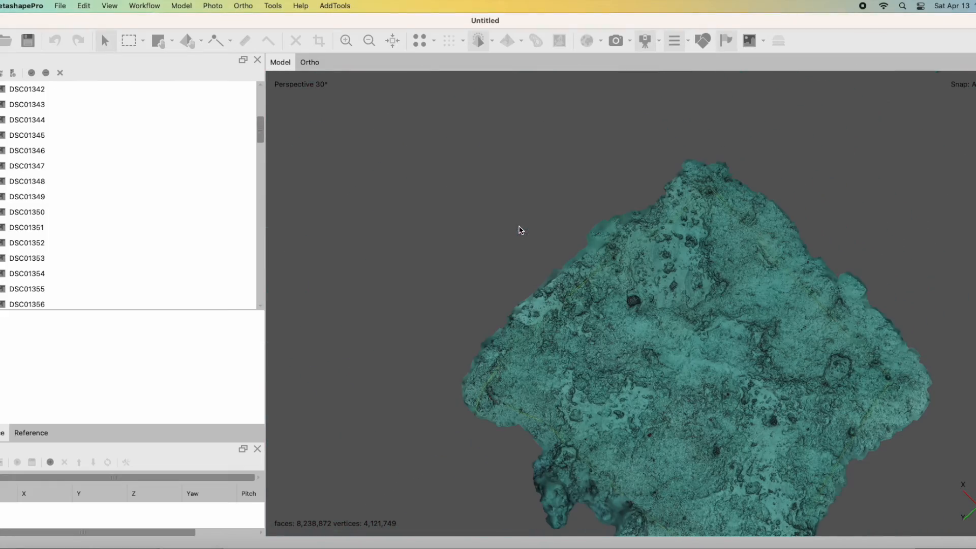
scroll(639, 264, "up", 8)
scroll(639, 266, "up", 10)
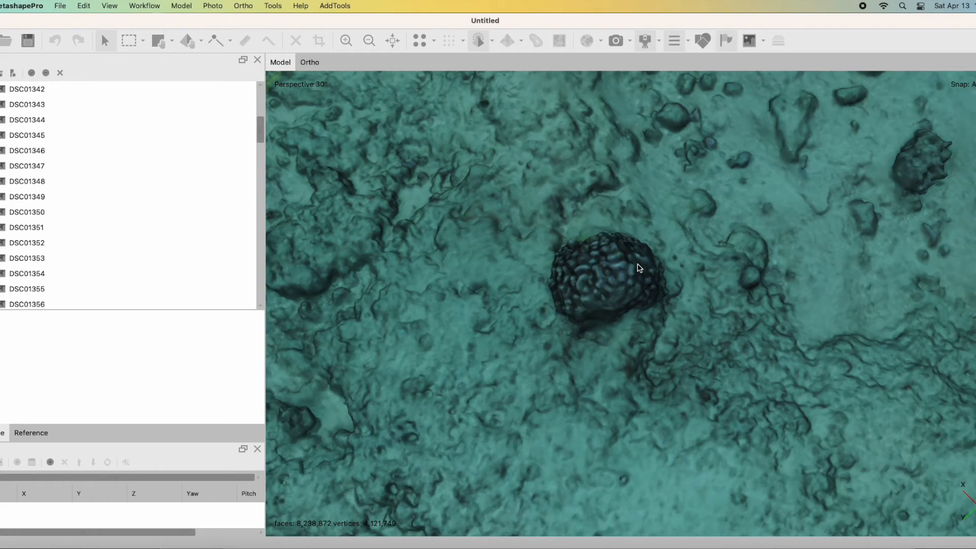
scroll(639, 267, "down", 10)
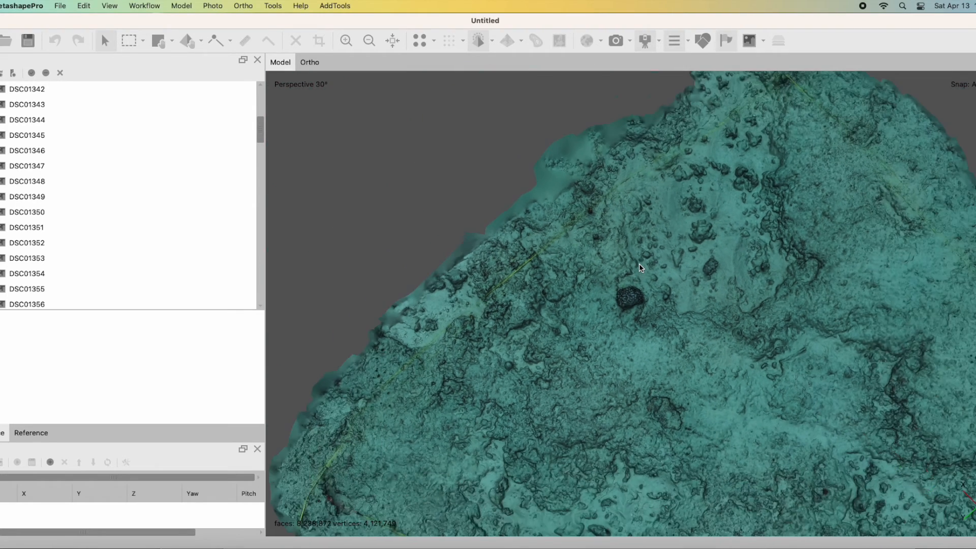
scroll(639, 263, "down", 10)
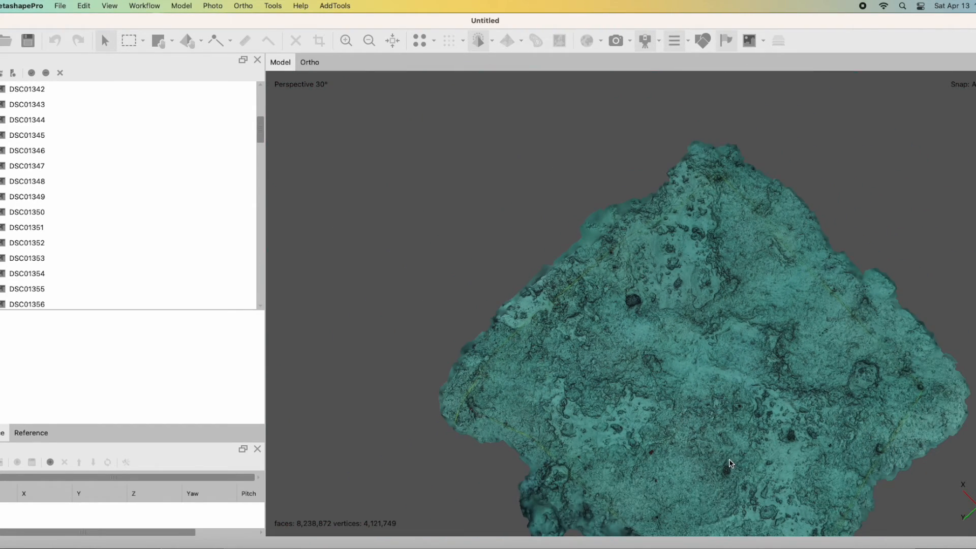
right_click_drag(730, 464, 678, 385)
right_click_drag(647, 249, 640, 247)
left_click_drag(610, 356, 630, 316)
left_click_drag(631, 310, 540, 354)
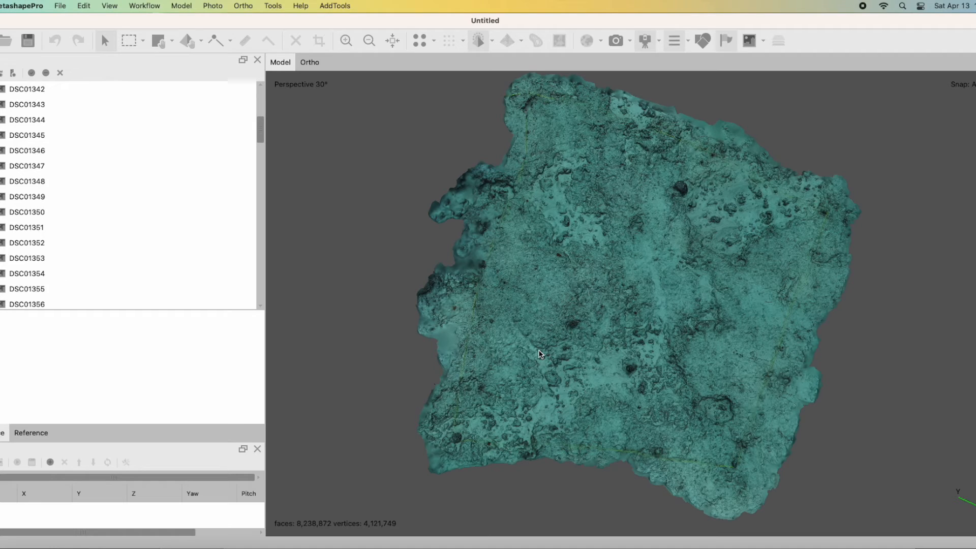
left_click_drag(638, 284, 636, 289)
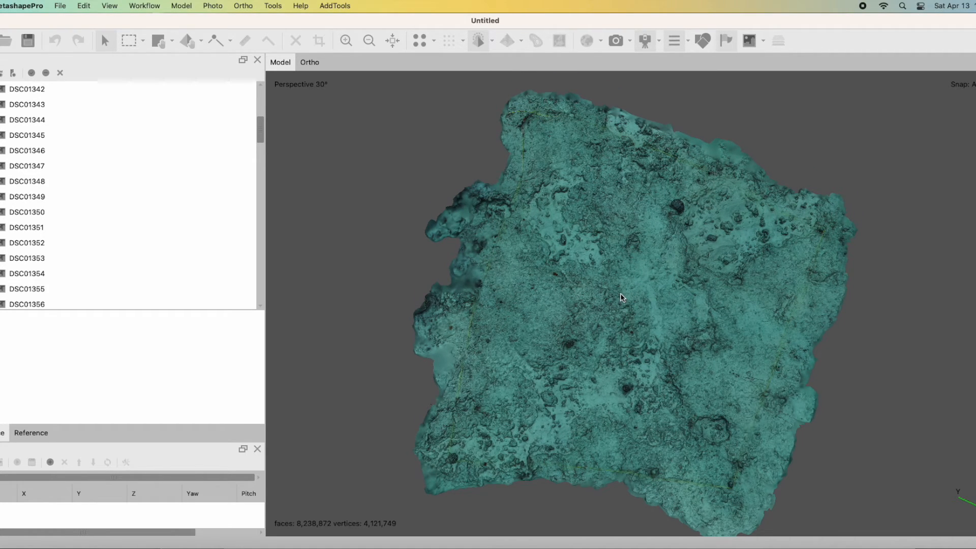
Build a Diffuse map texture from Images with Generic mapping, Mosaic blending, size 8192 x 1, hole filling and ghosting filter enabled.
left_click(145, 5)
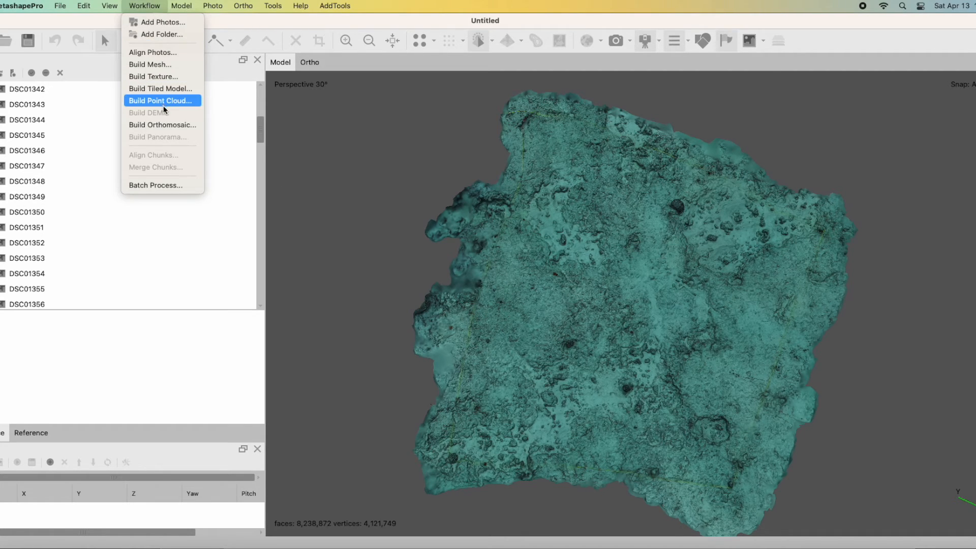
left_click(176, 76)
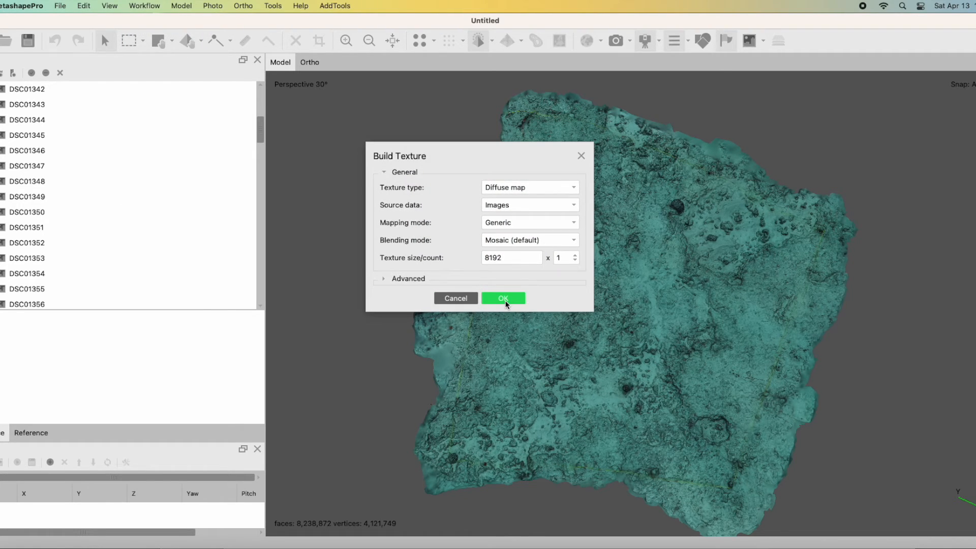
left_click(397, 280)
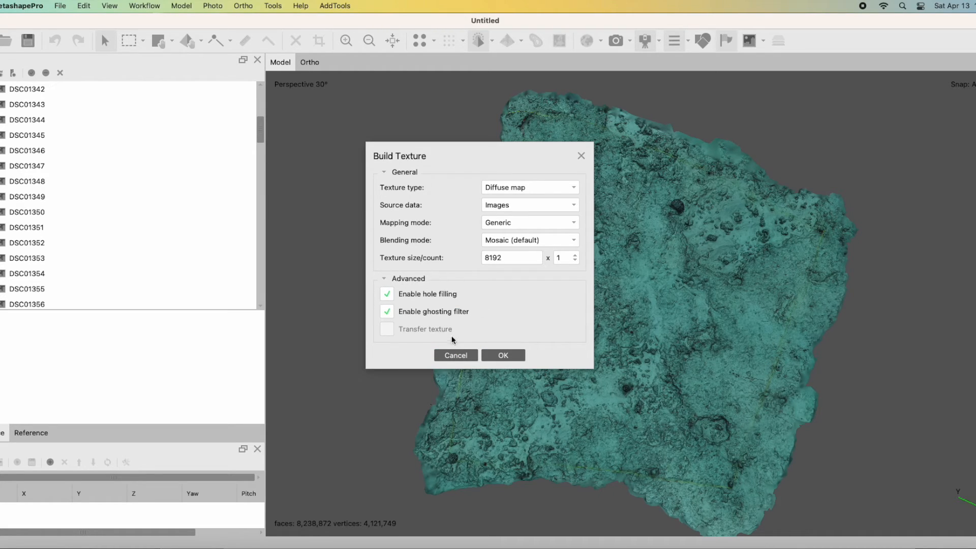
left_click(506, 355)
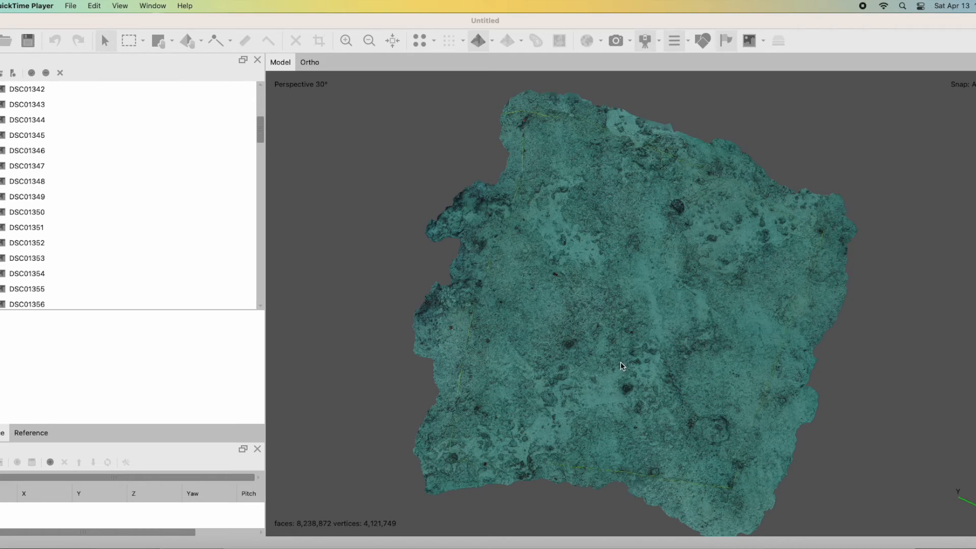
Examine the textured model up close at the dark brain coral and the sandy patch with rocks, and view the whole plot from above.
left_click_drag(621, 365, 800, 285)
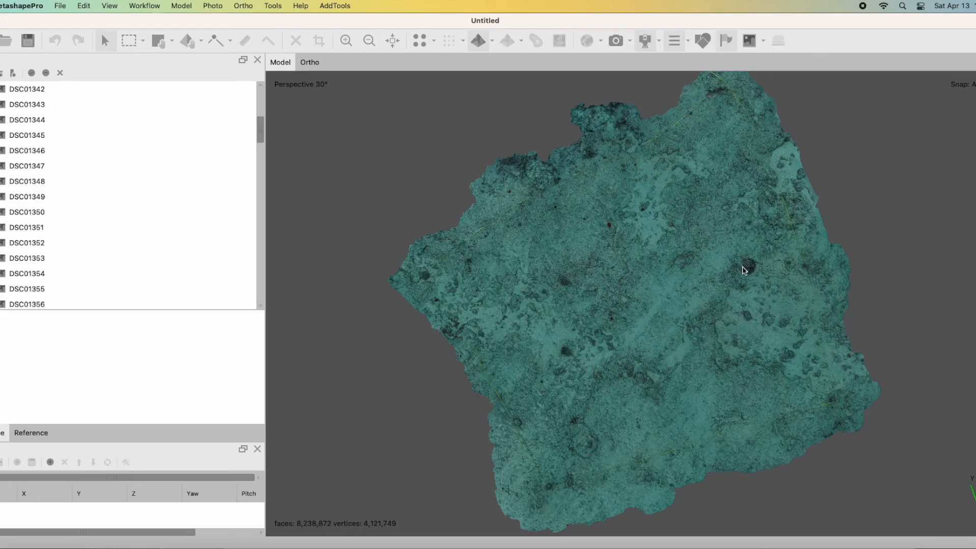
scroll(632, 304, "up", 5)
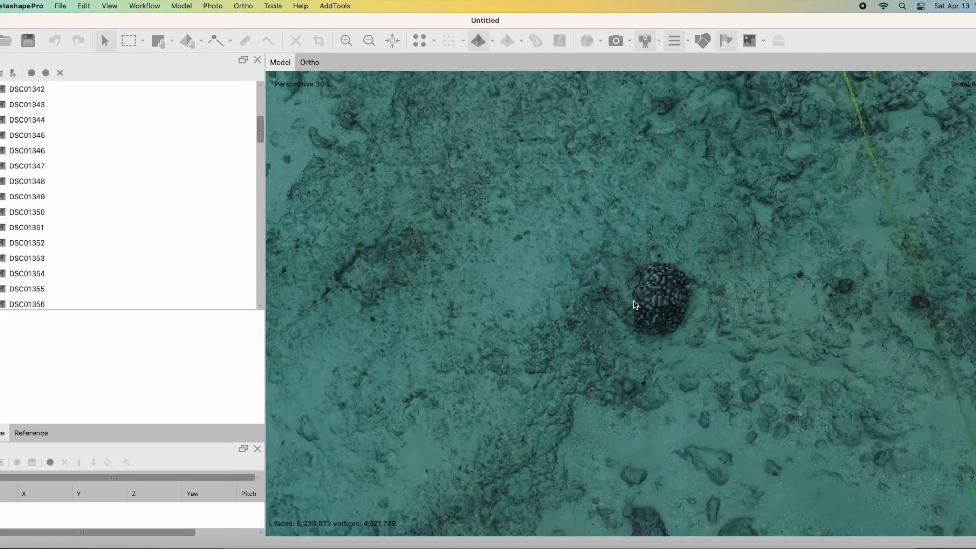
scroll(633, 304, "up", 2)
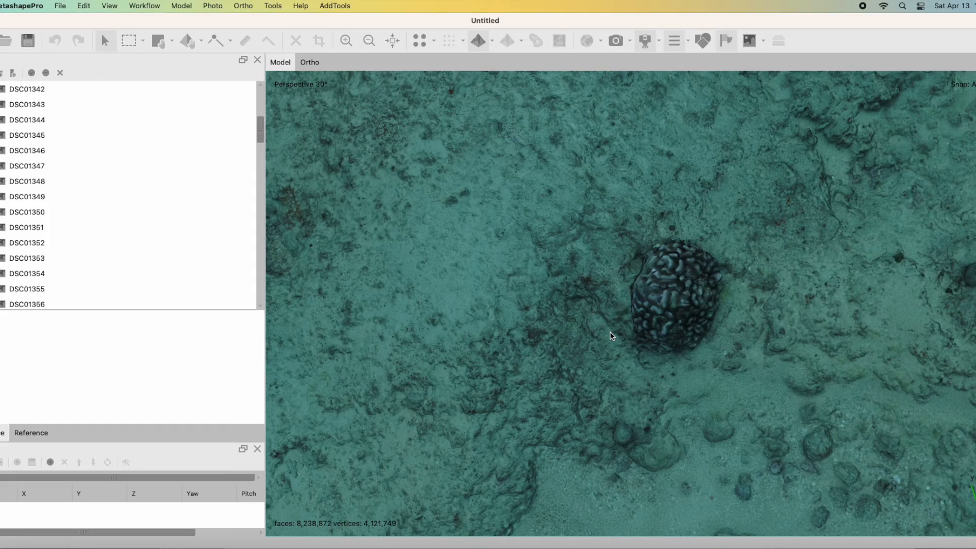
scroll(710, 316, "up", 3)
scroll(710, 316, "down", 10)
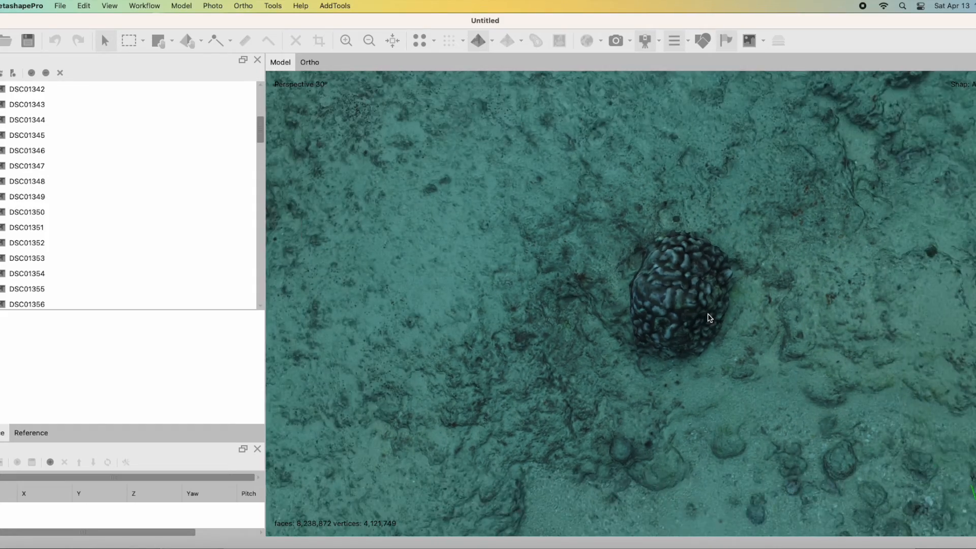
scroll(706, 320, "down", 1)
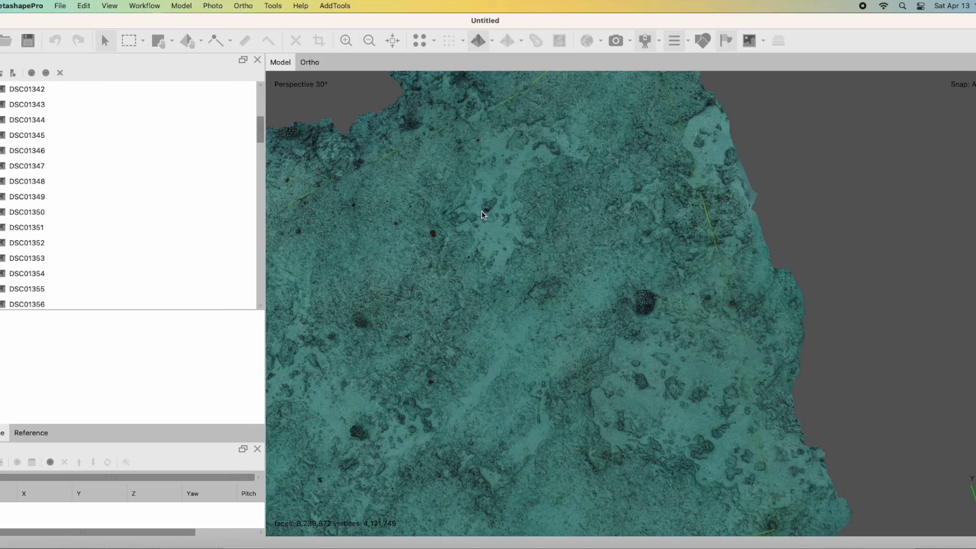
scroll(483, 218, "down", 2)
scroll(632, 247, "up", 5)
scroll(632, 251, "up", 5)
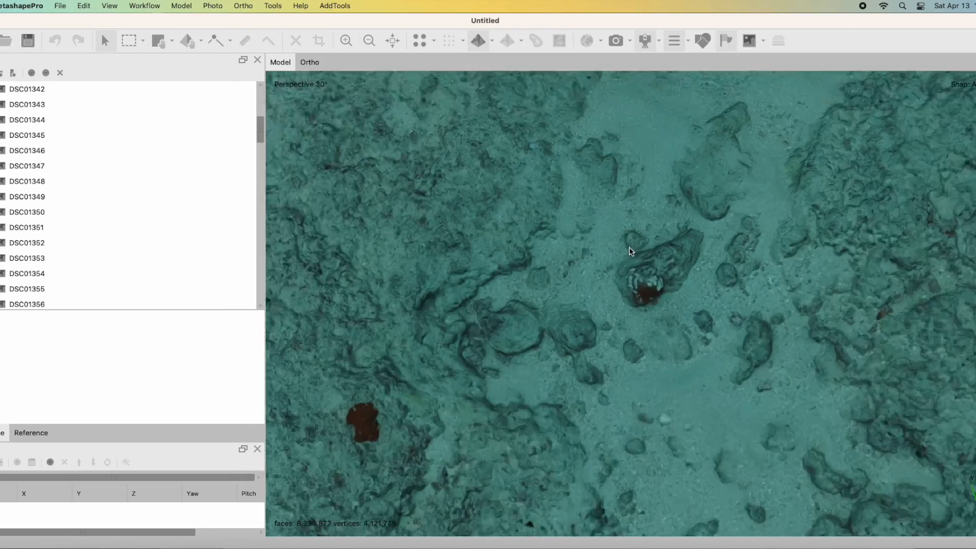
scroll(631, 252, "down", 5)
scroll(613, 279, "down", 6)
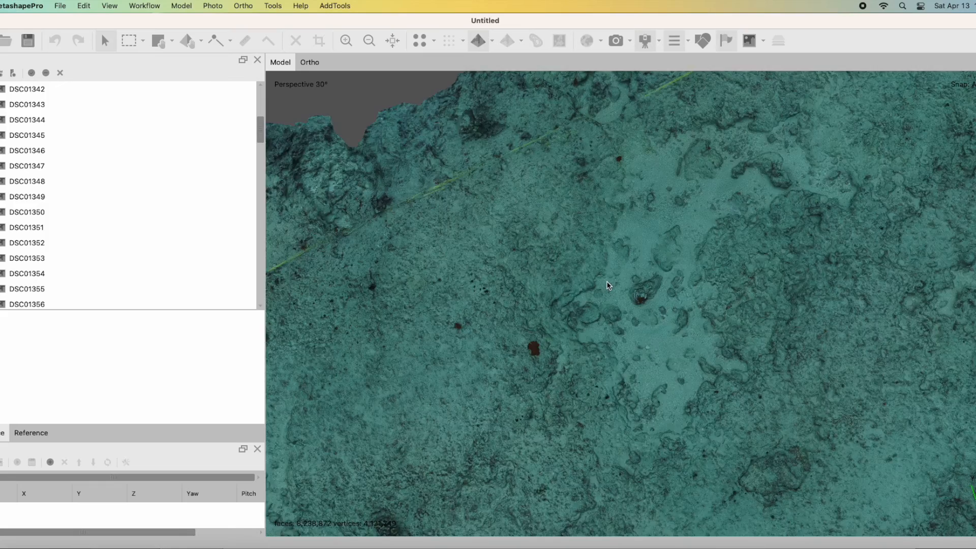
scroll(647, 391, "down", 2)
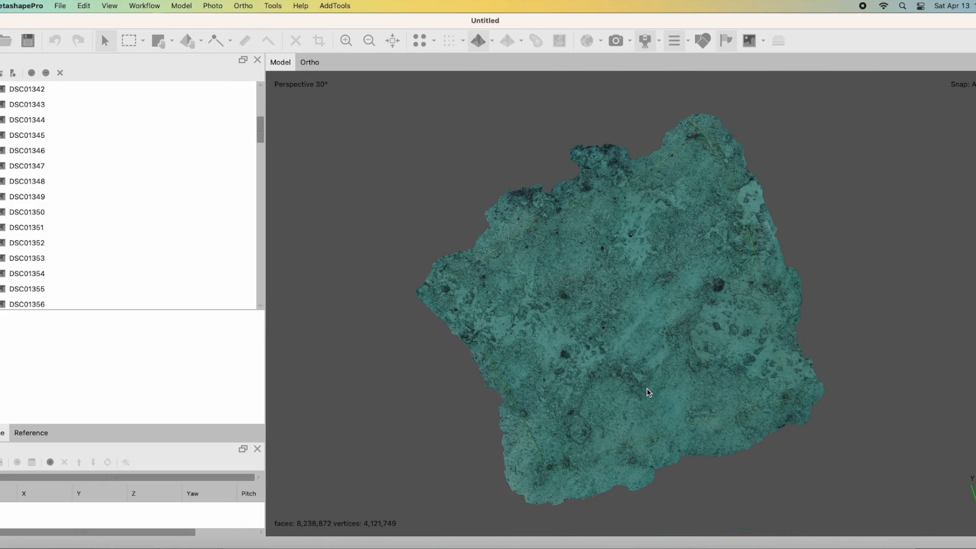
left_click_drag(647, 392, 721, 332)
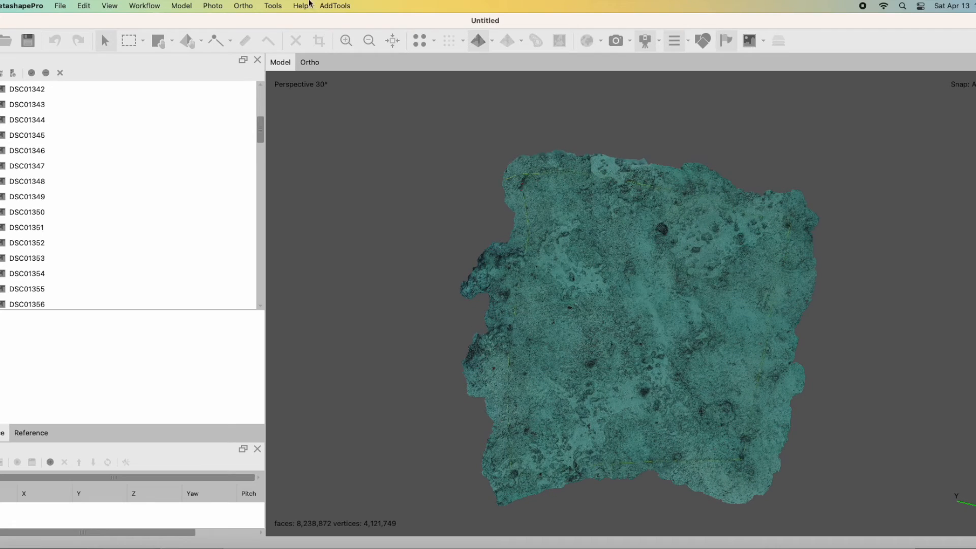
Start saving the project and choose the Outplanting Zones folder inside Anglers as its location.
left_click(161, 5)
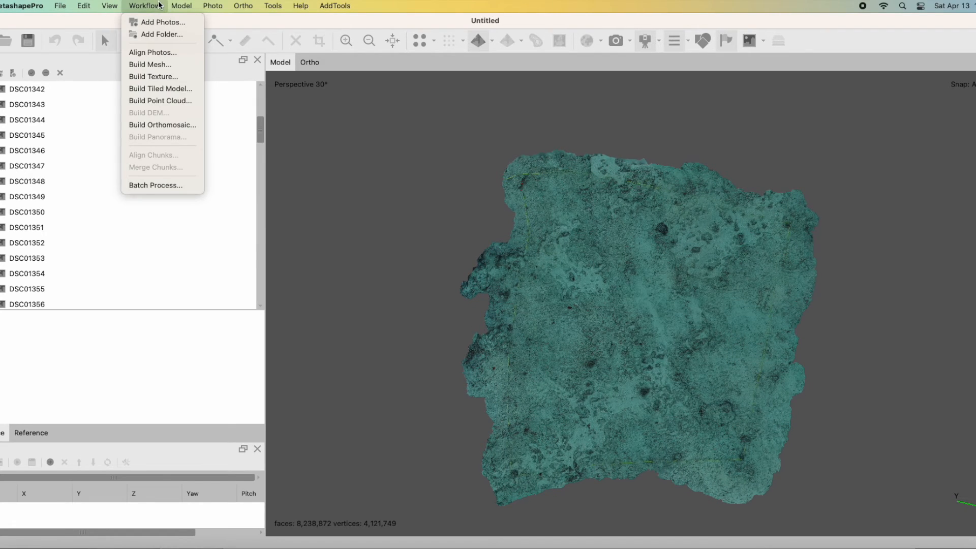
mouse_move(60, 6)
left_click(79, 72)
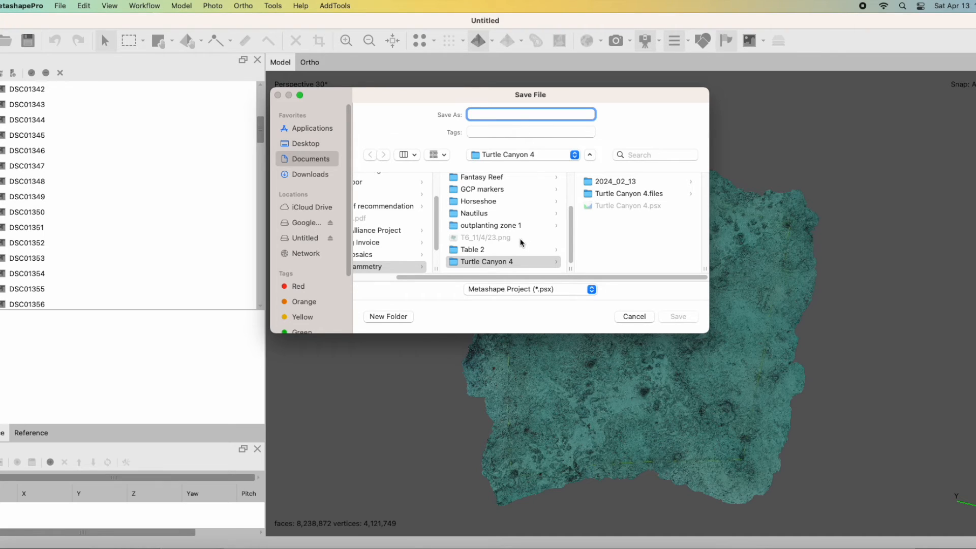
scroll(485, 223, "up", 5)
scroll(485, 224, "down", 5)
scroll(485, 229, "up", 5)
left_click(483, 230)
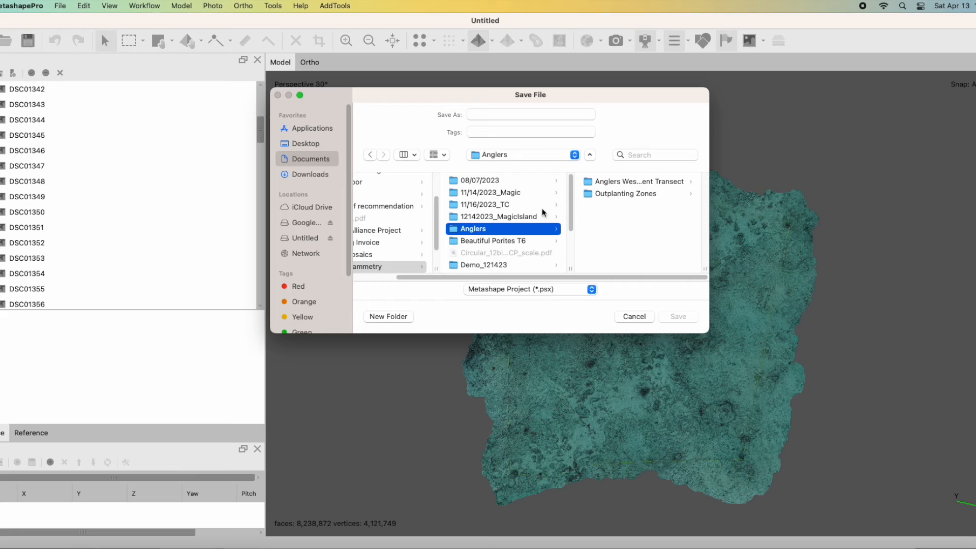
left_click(620, 193)
Name the project file "West Outplanting zone Anglers" and save it as a Metashape project.
left_click(494, 113)
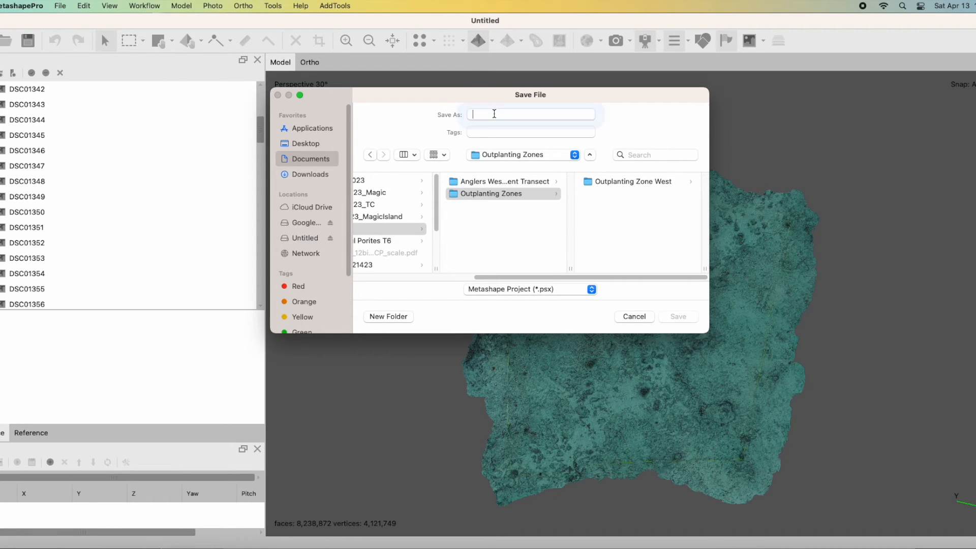
type("West")
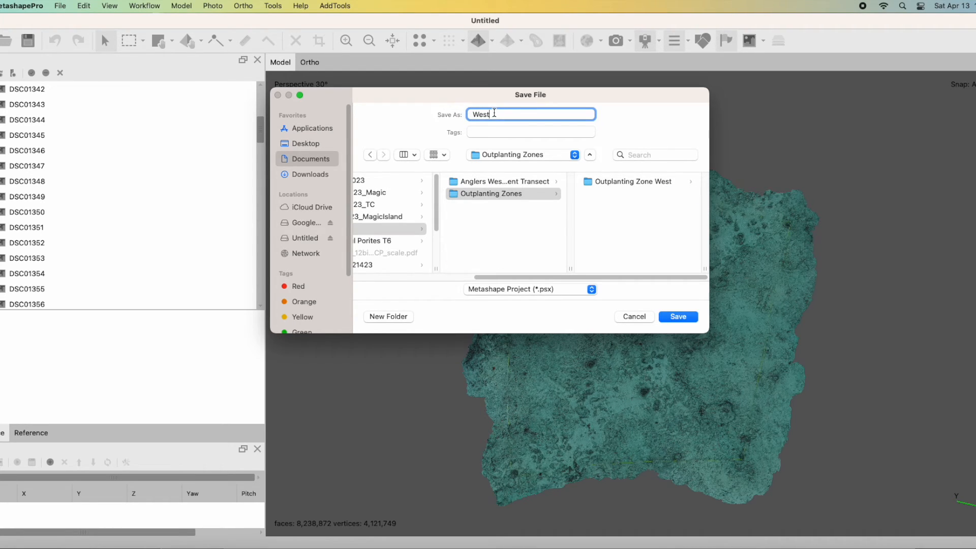
type(" dup")
type("lanting zone")
type(" Anglers")
left_click(687, 315)
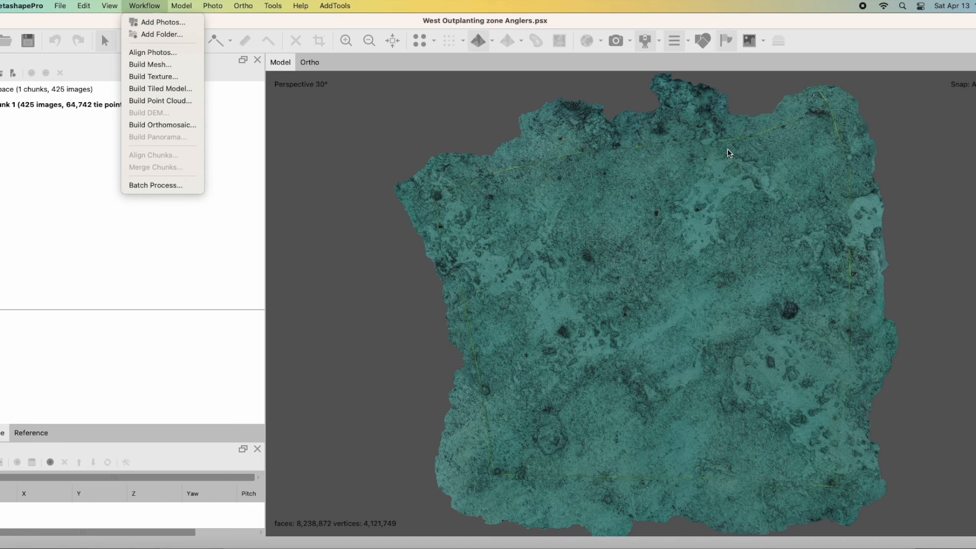
Build a Planar orthomosaic on the Top XY plane from the Mesh, with Mosaic blending, hole filling and 0.00122079 m pixel size.
left_click(183, 125)
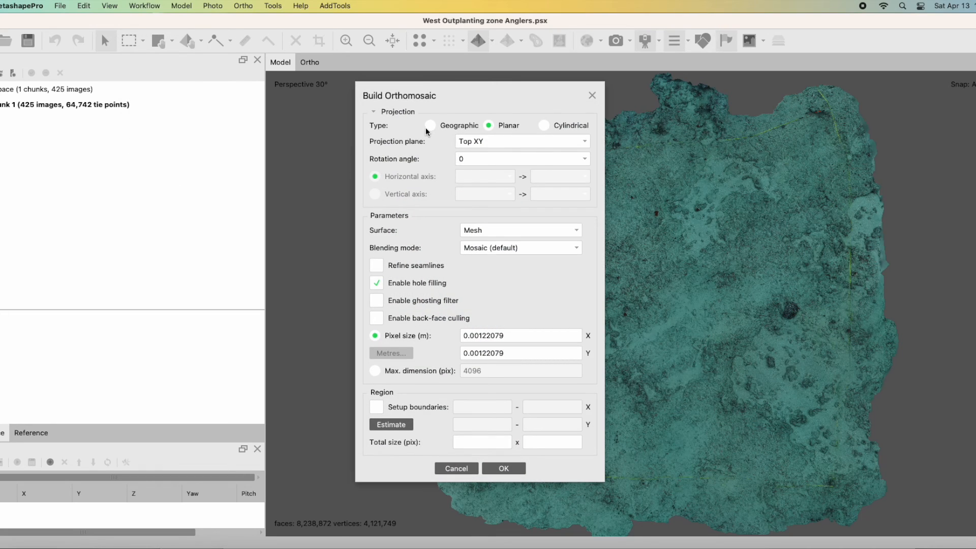
left_click(428, 126)
left_click(487, 125)
left_click(501, 469)
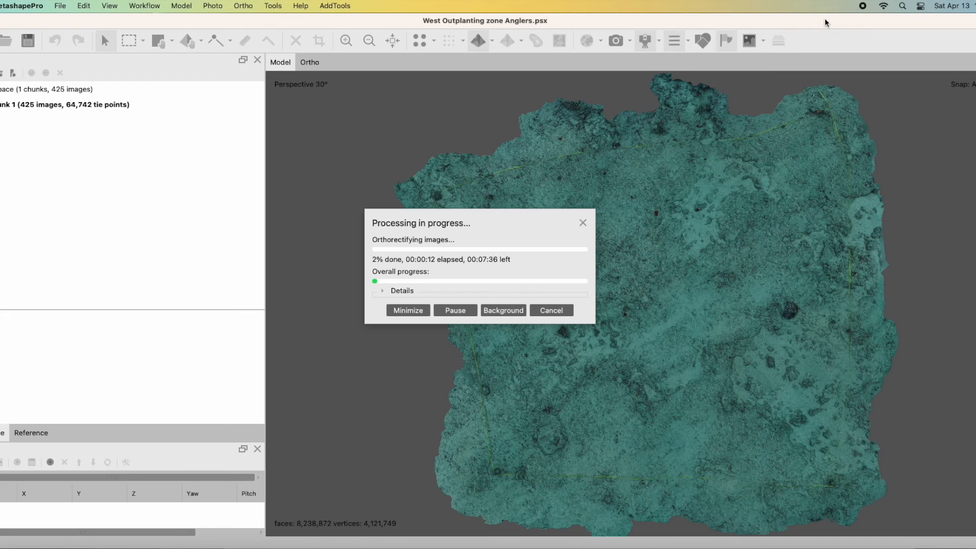
left_click(862, 6)
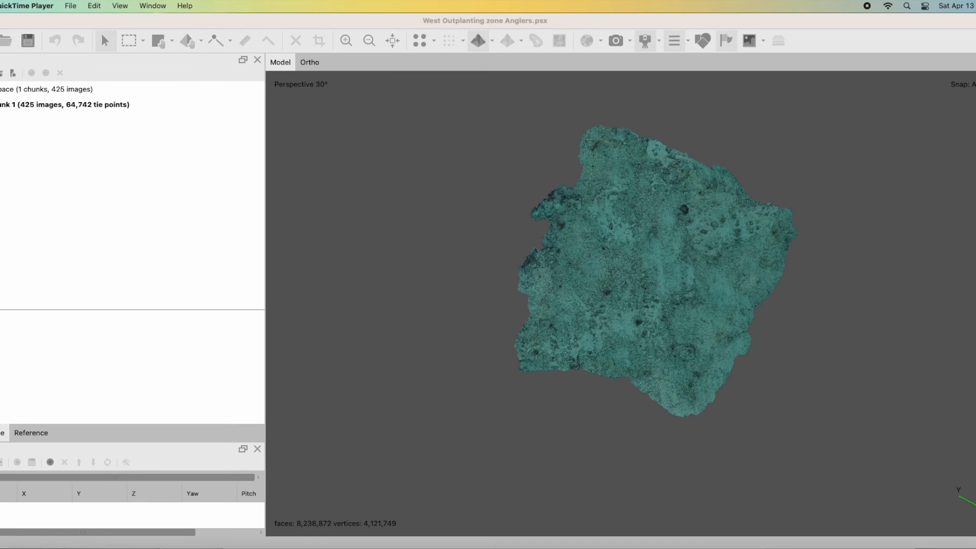
Open the chunk's orthomosaic and examine its seabed detail up close, including the sandy patches and the branching coral head.
double_click(43, 104)
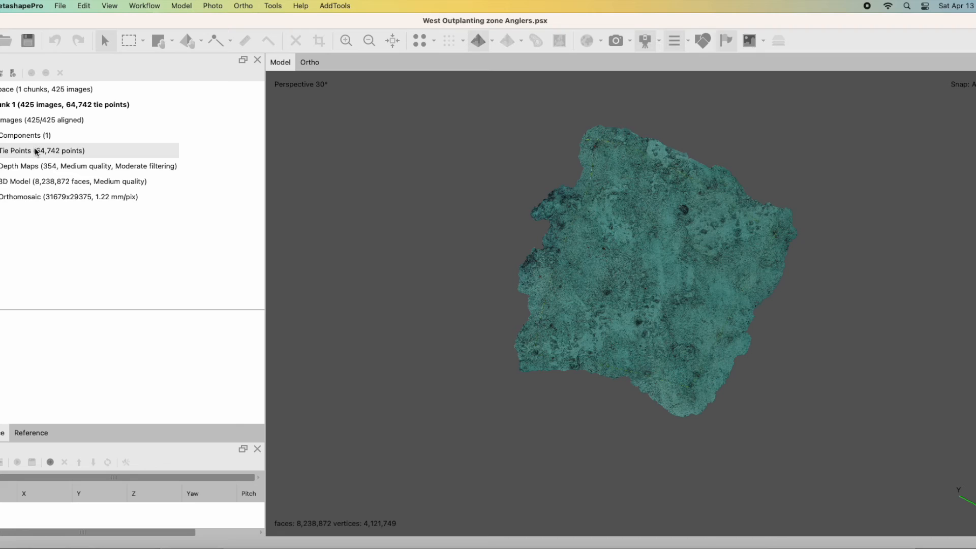
double_click(39, 198)
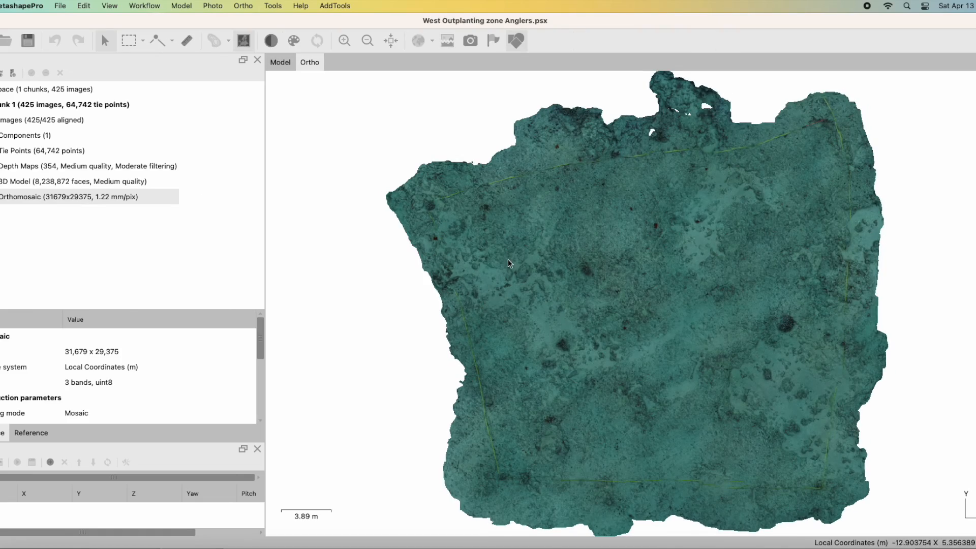
scroll(597, 318, "up", 5)
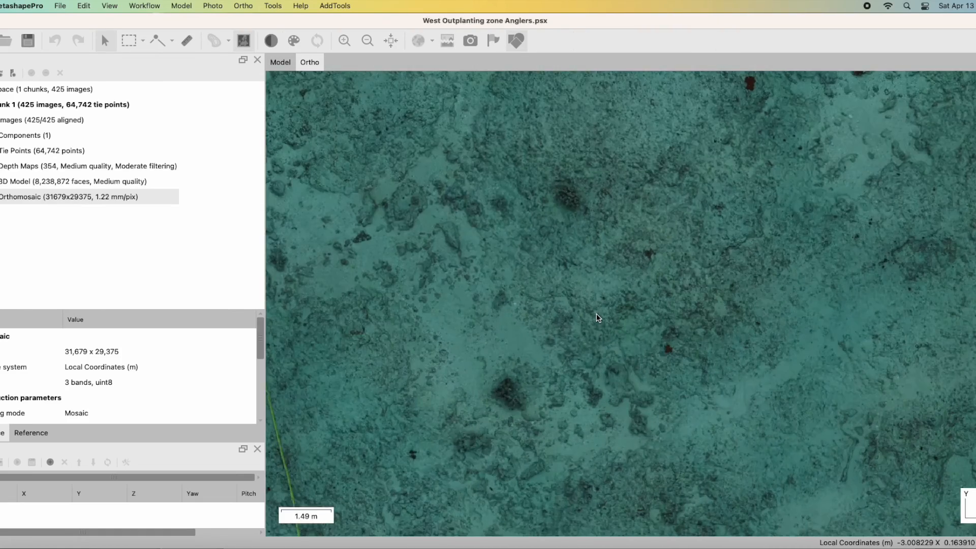
scroll(597, 317, "up", 4)
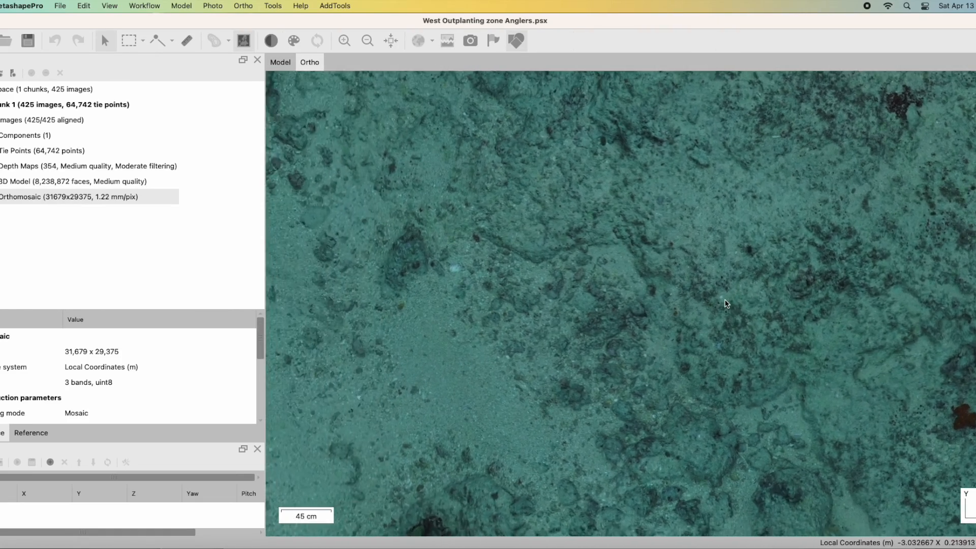
left_click_drag(496, 301, 582, 288)
left_click_drag(431, 303, 579, 301)
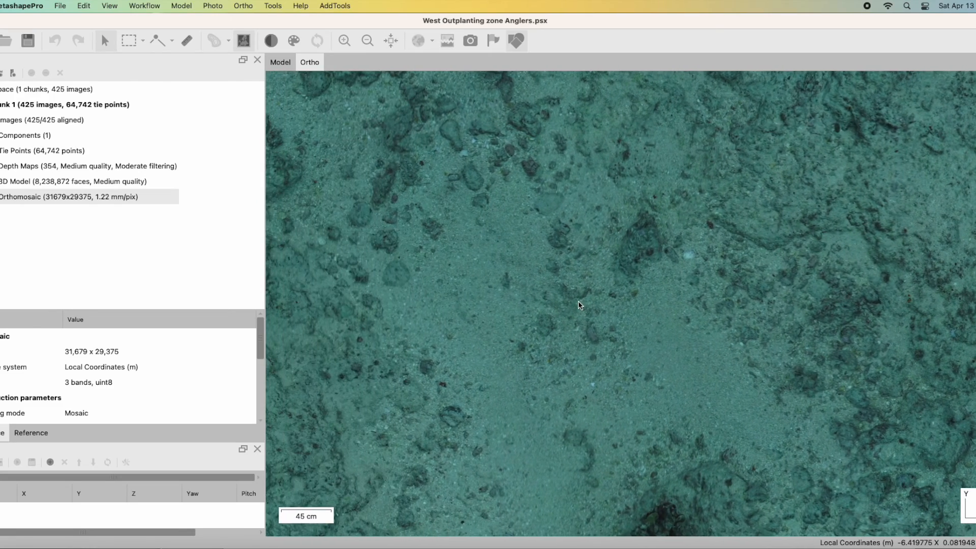
left_click_drag(422, 302, 486, 305)
mouse_move(510, 191)
left_mouse_down()
mouse_move(508, 224)
mouse_move(468, 275)
left_mouse_up()
left_click_drag(710, 154, 611, 270)
left_click_drag(870, 91, 621, 301)
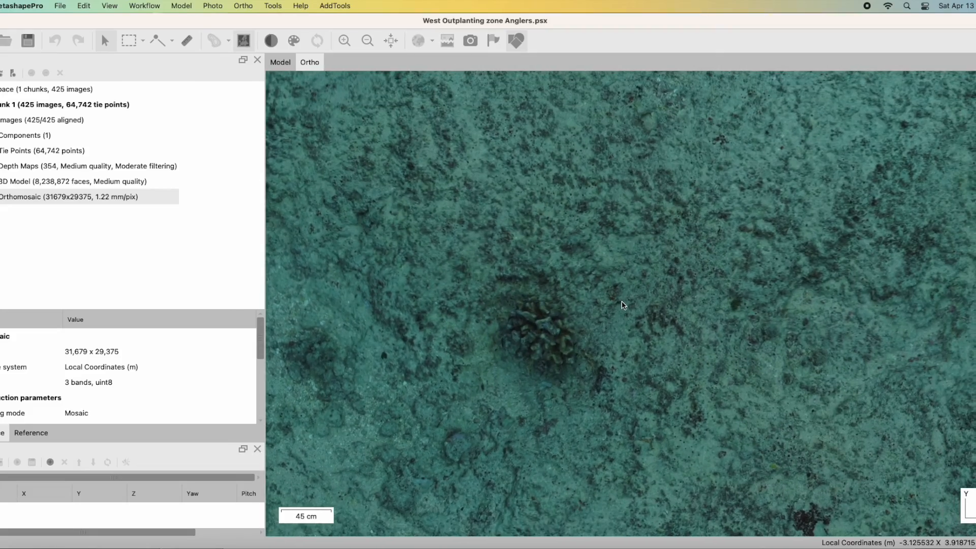
left_click_drag(846, 130, 681, 227)
scroll(682, 226, "up", 5)
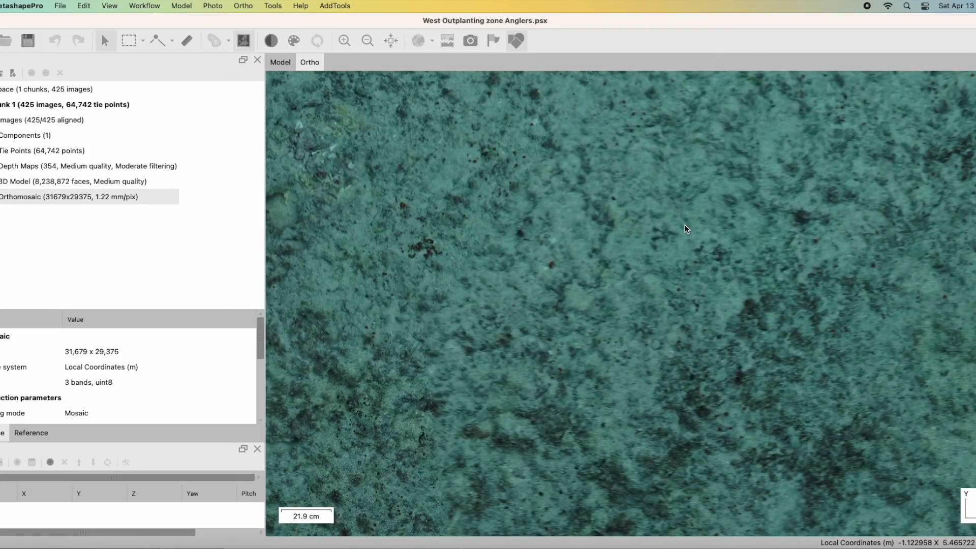
left_click_drag(466, 252, 607, 273)
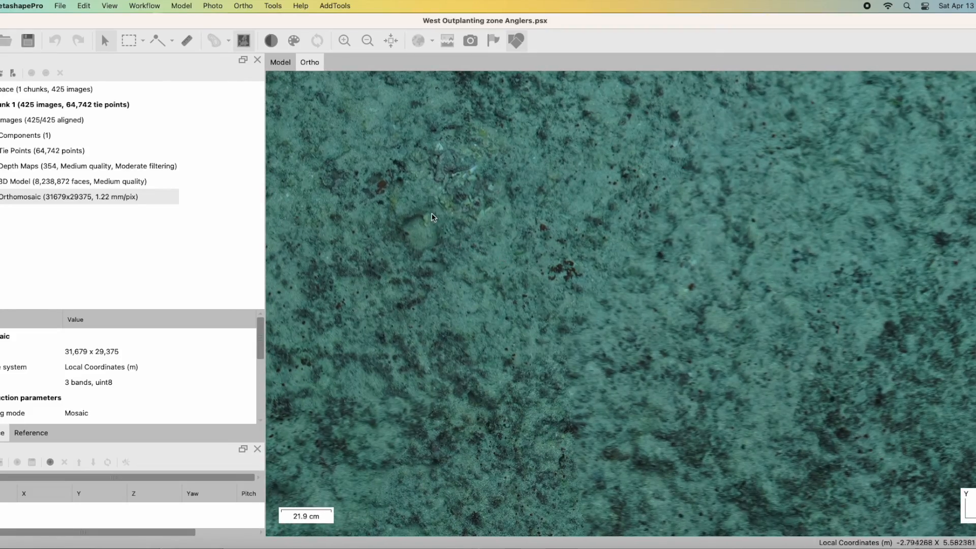
left_click_drag(433, 215, 456, 271)
scroll(458, 271, "down", 10)
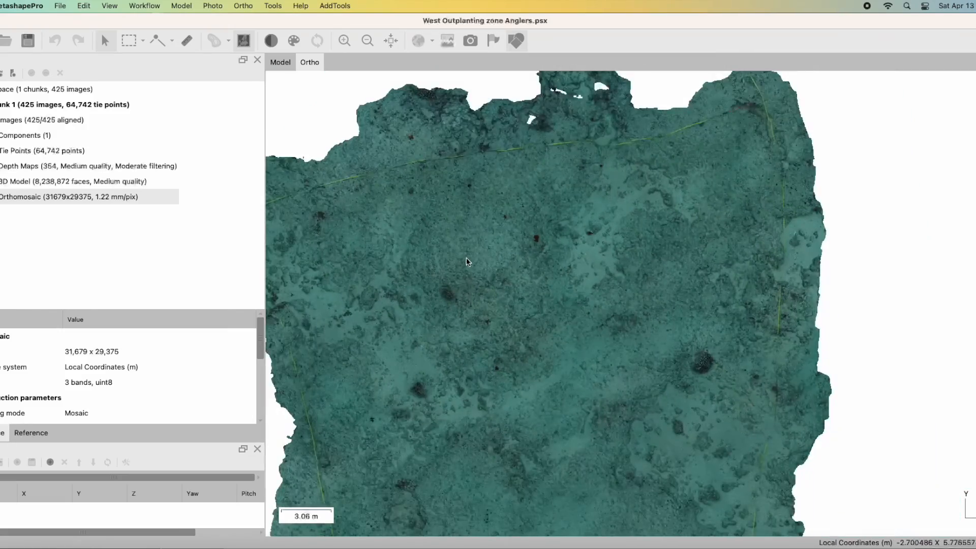
Examine the sandy patch near the orthomosaic's upper edge up close, and view the entire orthomosaic.
scroll(596, 224, "down", 1)
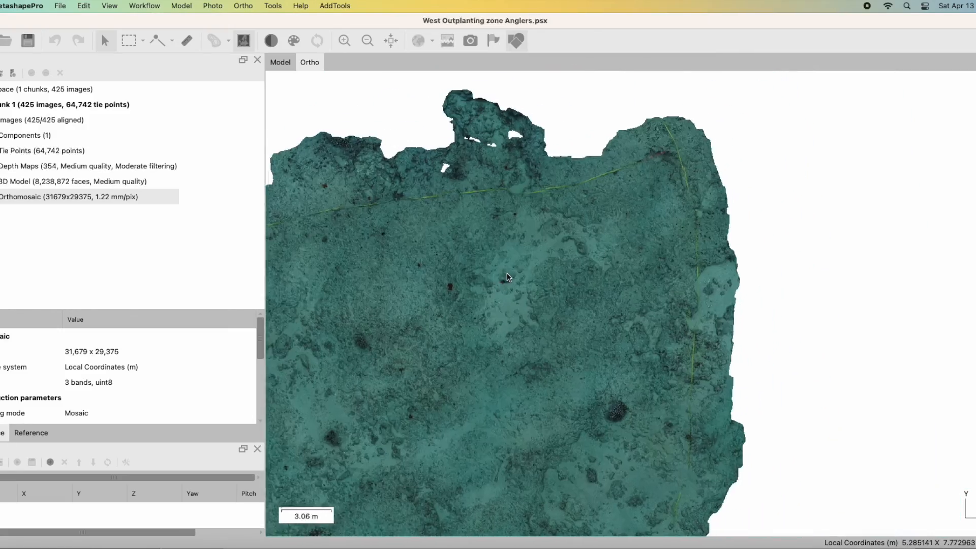
scroll(521, 257, "up", 4)
scroll(521, 257, "up", 2)
scroll(523, 254, "up", 1)
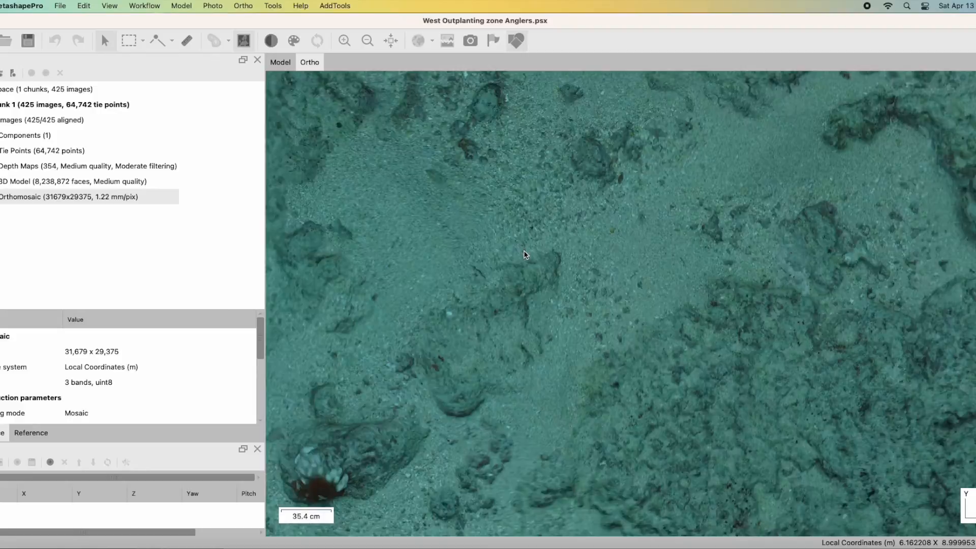
scroll(525, 253, "down", 6)
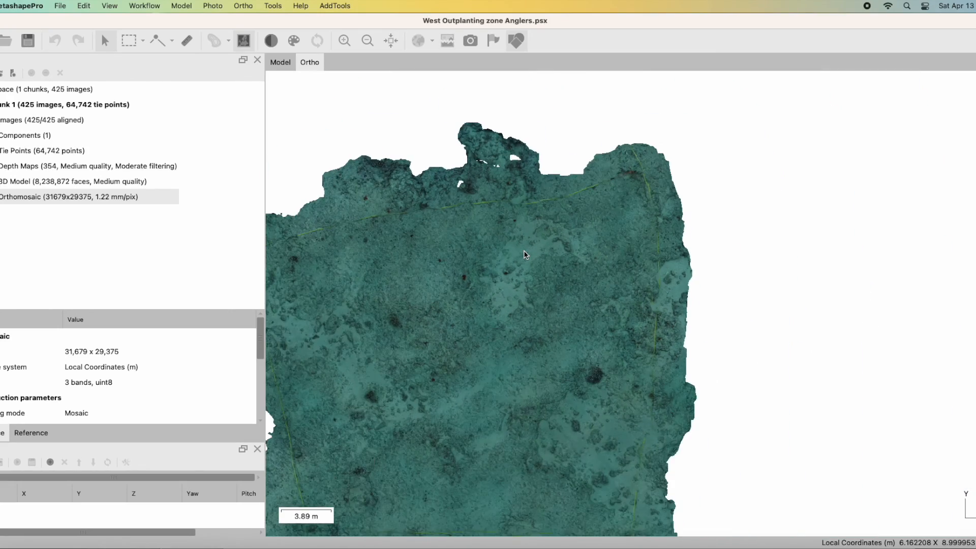
left_click_drag(525, 254, 540, 147)
left_click_drag(516, 197, 577, 239)
scroll(535, 214, "up", 2)
scroll(535, 211, "down", 5)
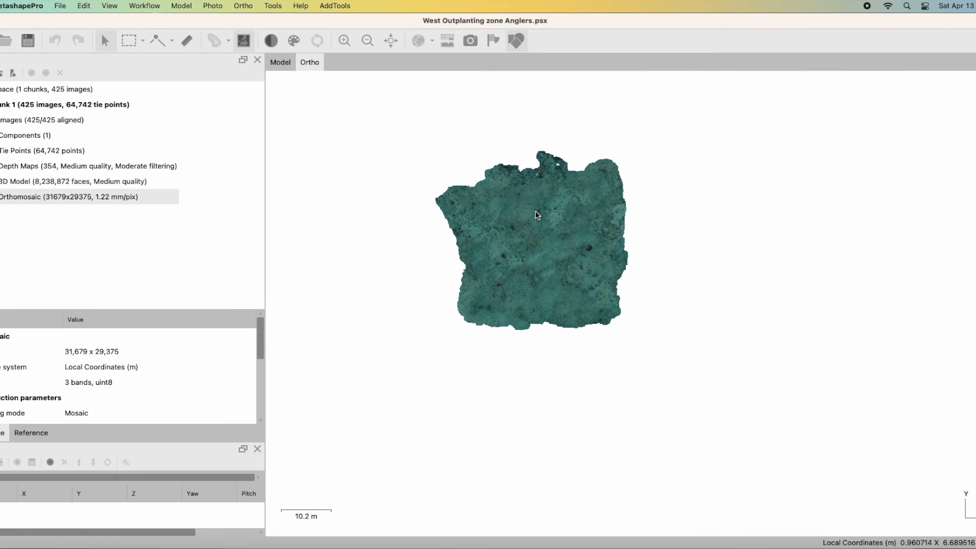
scroll(535, 211, "up", 3)
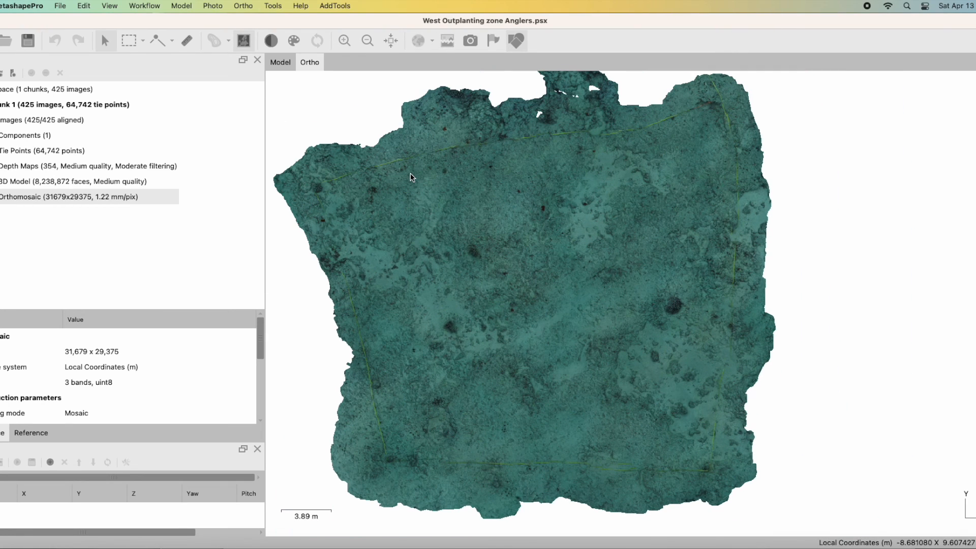
left_click(865, 6)
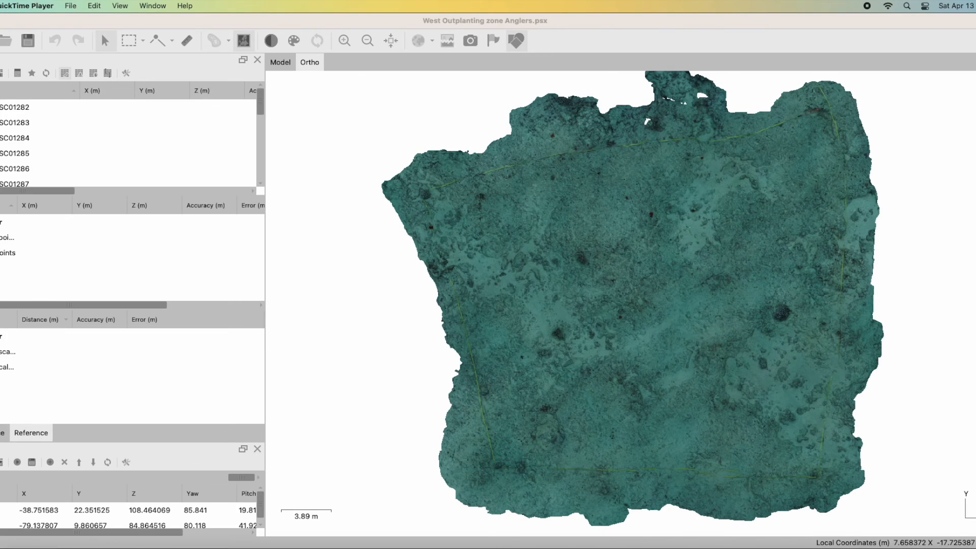